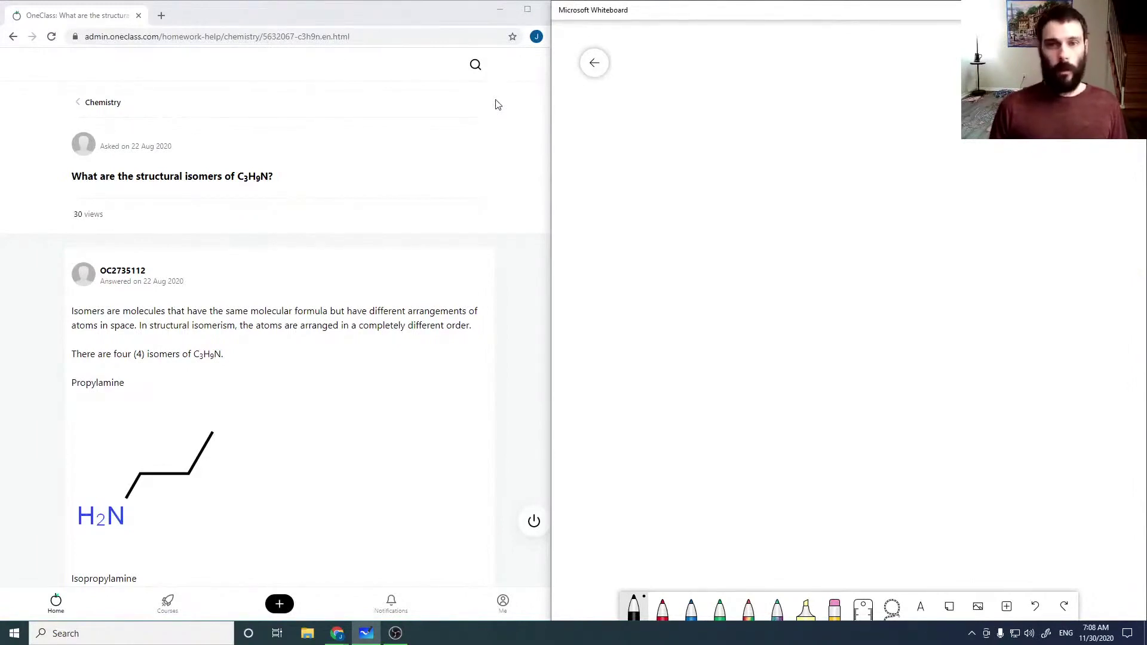
- Handwrite subscript 3, H, subscript 9 and N after the C to read C3H9N
drag(590, 116, 597, 154)
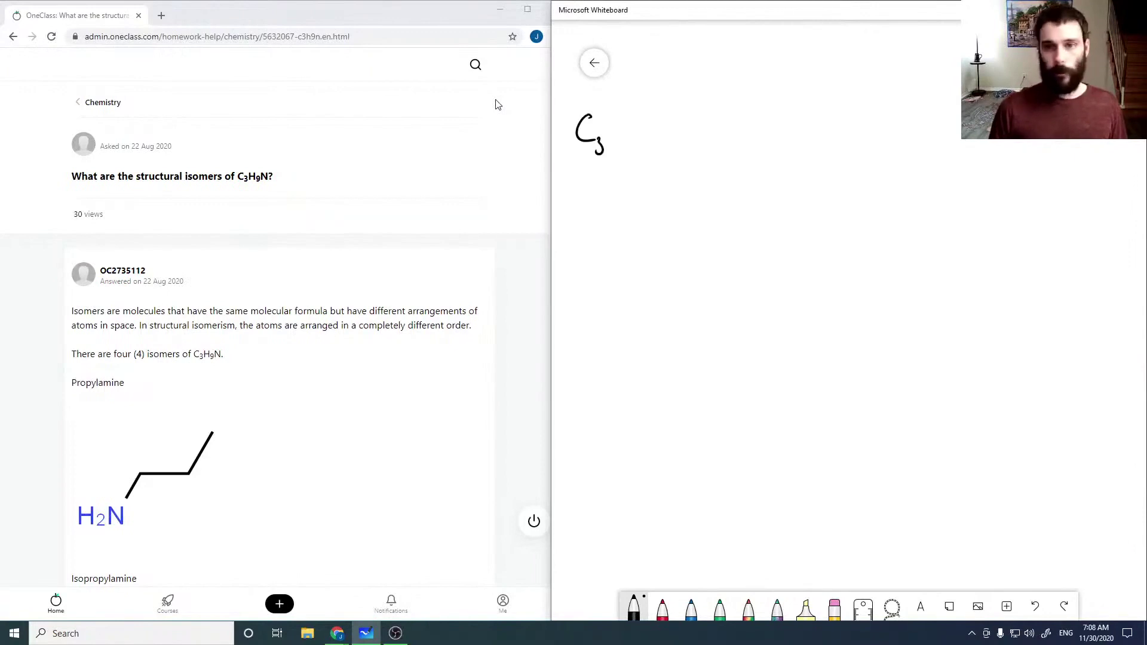
drag(608, 112, 608, 142)
mouse_move(620, 115)
mouse_down()
mouse_move(634, 154)
mouse_move(659, 106)
mouse_up()
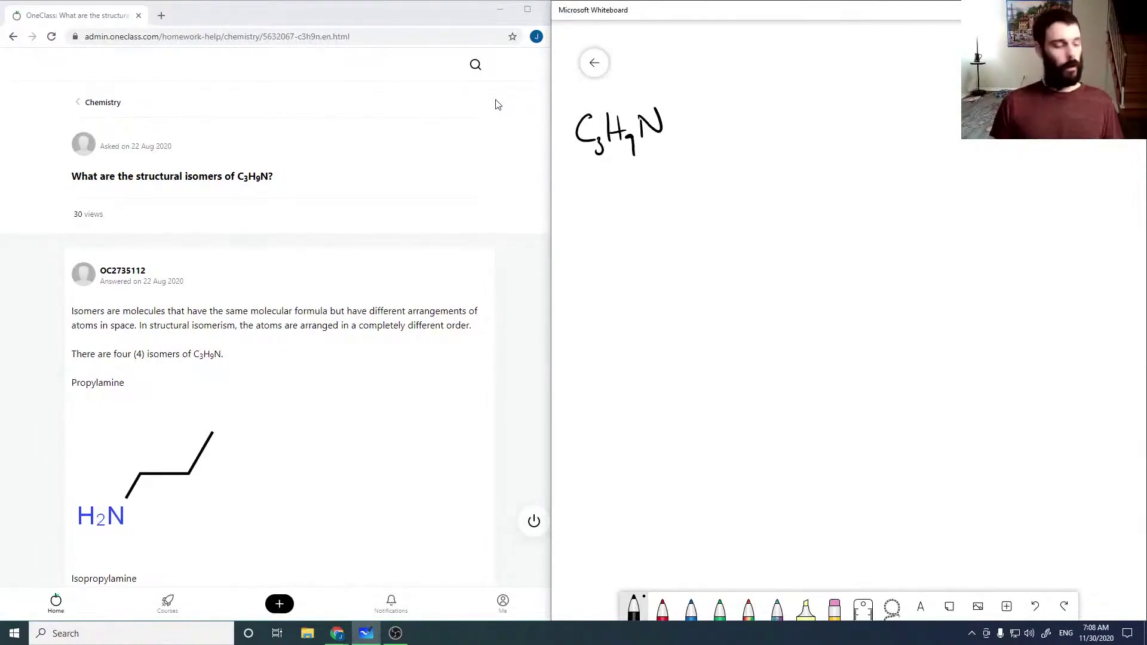
- Draw the C–C–N–C backbone and give the first carbon its three hydrogens
mouse_move(624, 243)
mouse_down()
mouse_move(627, 271)
mouse_move(667, 233)
mouse_move(699, 233)
mouse_up()
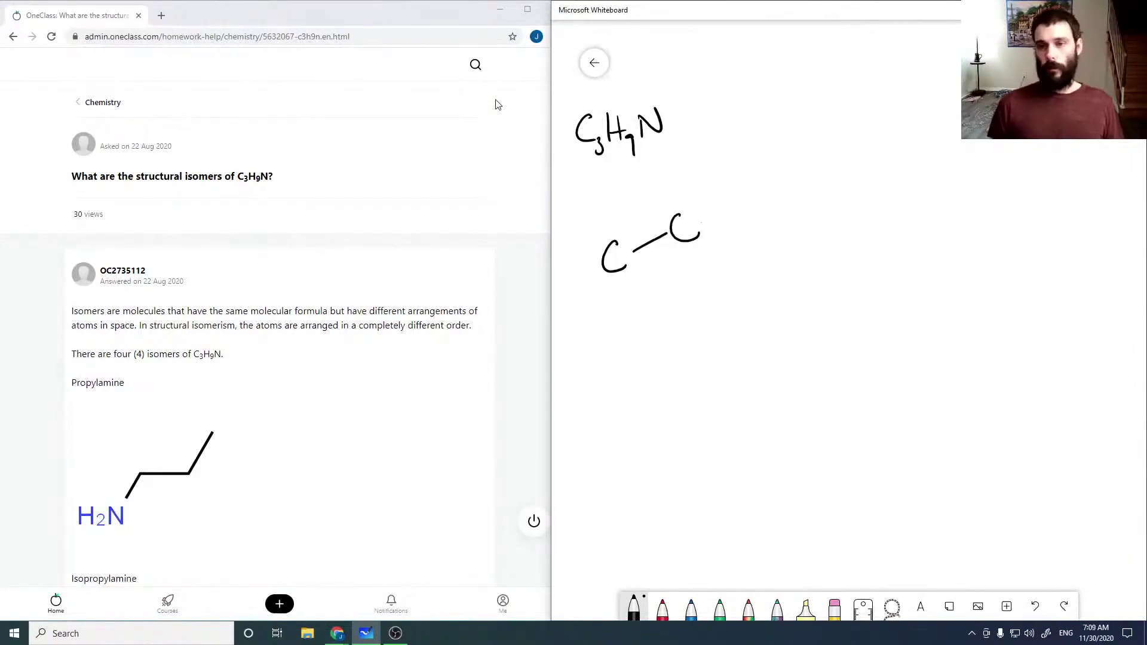
mouse_move(705, 220)
mouse_down()
mouse_move(744, 228)
mouse_move(755, 247)
mouse_move(776, 217)
mouse_move(814, 199)
mouse_move(840, 203)
mouse_up()
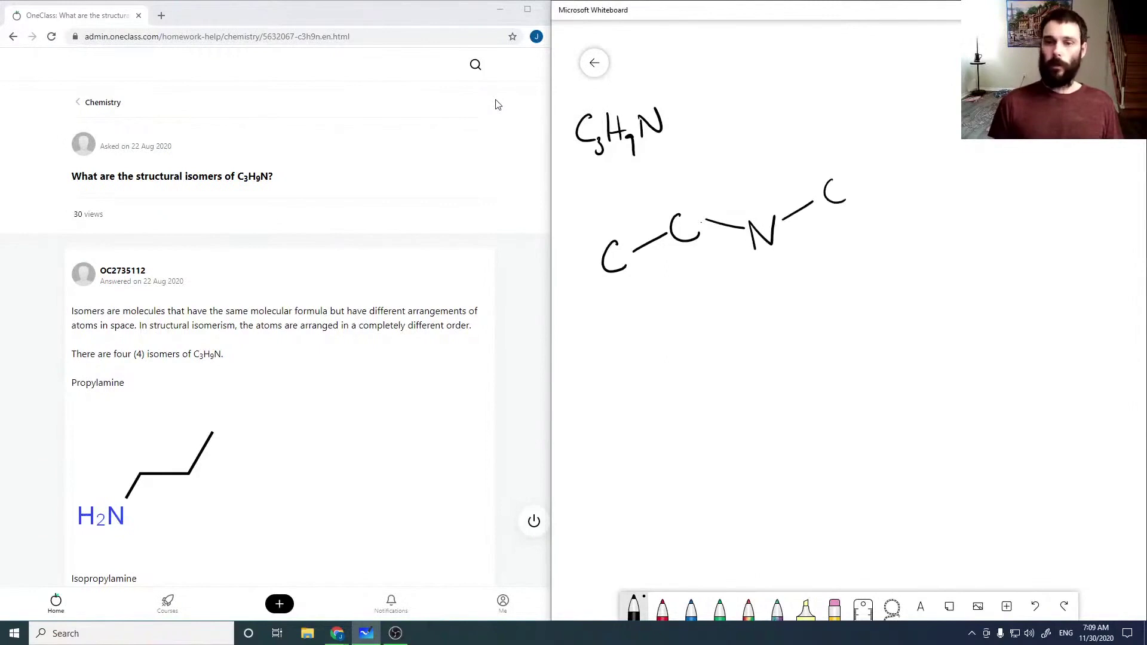
mouse_move(597, 231)
mouse_down()
mouse_move(605, 242)
mouse_move(583, 233)
mouse_move(595, 228)
mouse_up()
drag(584, 224, 593, 221)
drag(596, 272, 571, 303)
mouse_move(582, 277)
mouse_down()
mouse_move(578, 297)
mouse_move(626, 297)
mouse_move(622, 323)
mouse_up()
mouse_move(628, 303)
mouse_down()
mouse_move(632, 318)
mouse_move(633, 309)
mouse_up()
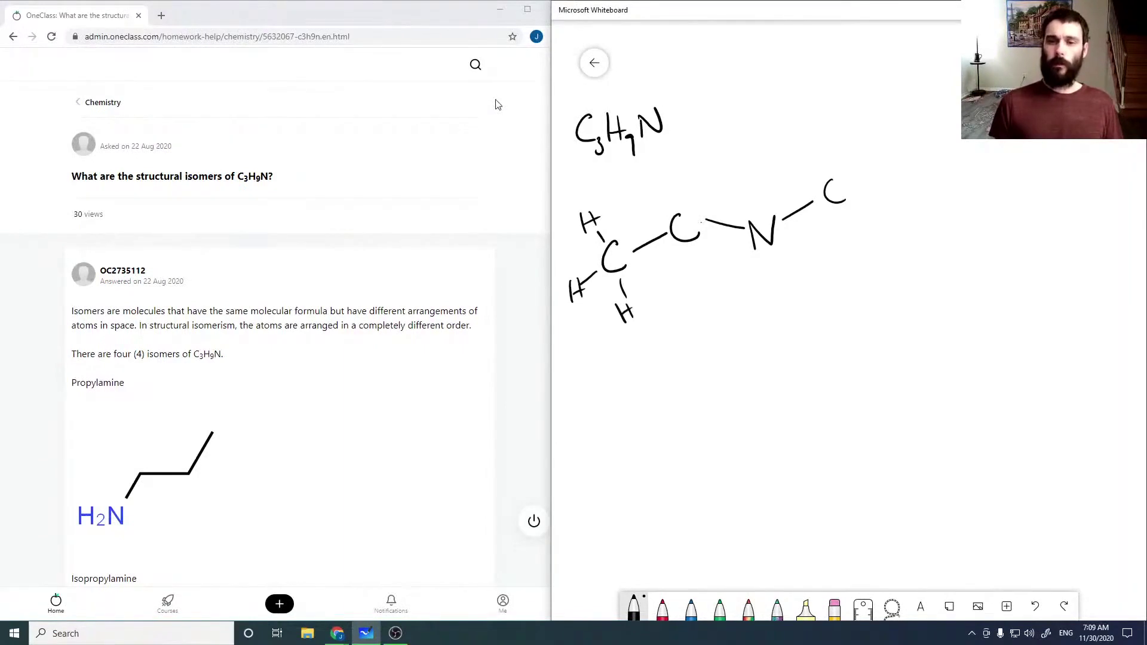
- Add two hydrogens to the second carbon and one hydrogen below the nitrogen
mouse_move(653, 200)
mouse_down()
mouse_move(663, 214)
mouse_move(646, 199)
mouse_up()
drag(635, 198, 690, 184)
mouse_move(688, 167)
mouse_down()
mouse_move(683, 183)
mouse_move(696, 178)
mouse_up()
drag(682, 178, 704, 169)
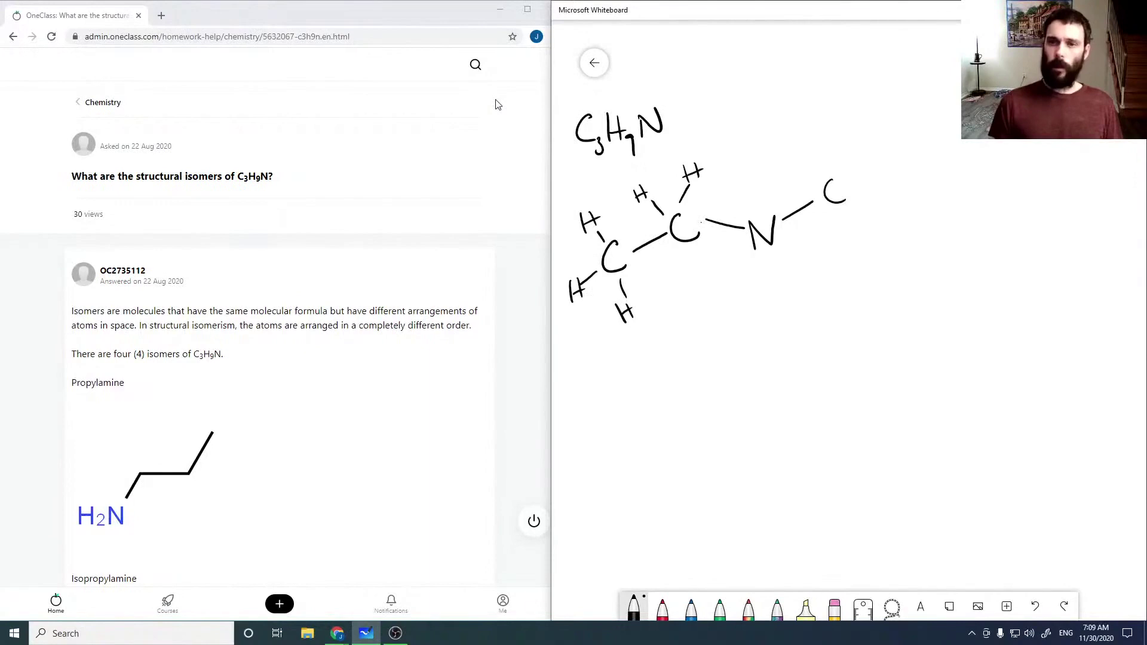
drag(765, 257, 756, 306)
drag(767, 288, 771, 303)
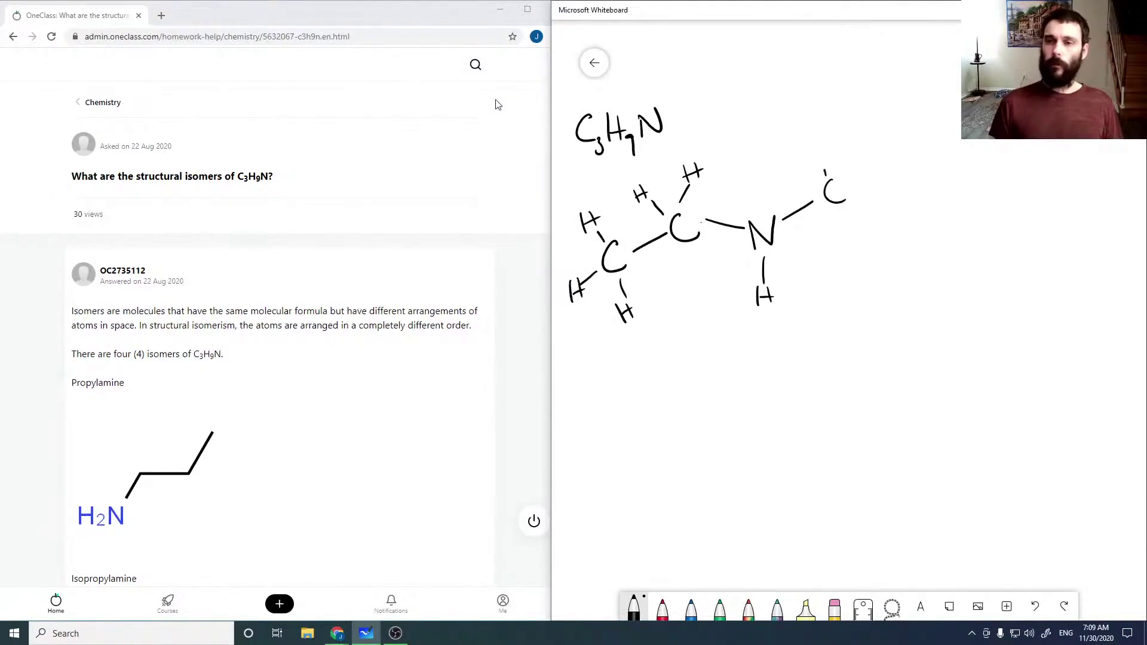
- Attach three hydrogens to the end carbon to complete CH3–CH2–NH–CH3
mouse_move(825, 172)
mouse_down()
mouse_move(822, 157)
mouse_move(809, 161)
mouse_up()
drag(814, 145, 868, 183)
drag(859, 178, 868, 176)
mouse_move(844, 213)
mouse_down()
mouse_move(851, 253)
mouse_move(864, 250)
mouse_up()
drag(851, 246, 862, 242)
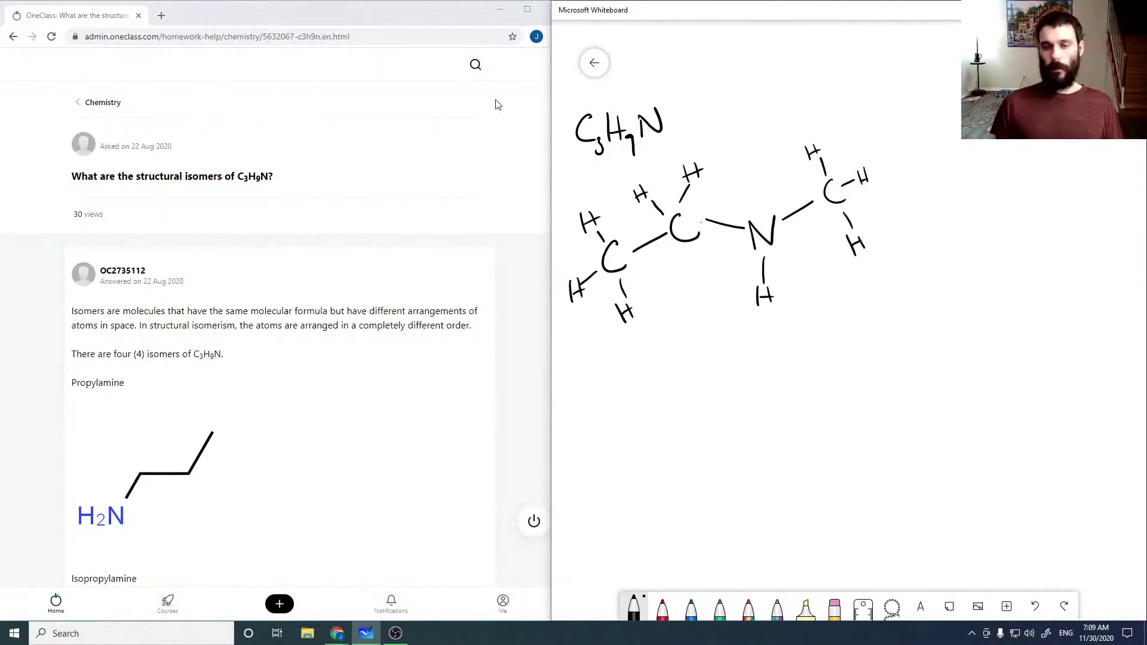
- Draw the C–C–C–N chain below and give its first carbon three hydrogens
mouse_move(614, 399)
mouse_down()
mouse_move(603, 412)
mouse_move(619, 425)
mouse_up()
mouse_move(627, 410)
mouse_down()
mouse_move(659, 389)
mouse_move(733, 380)
mouse_move(756, 395)
mouse_move(825, 332)
mouse_up()
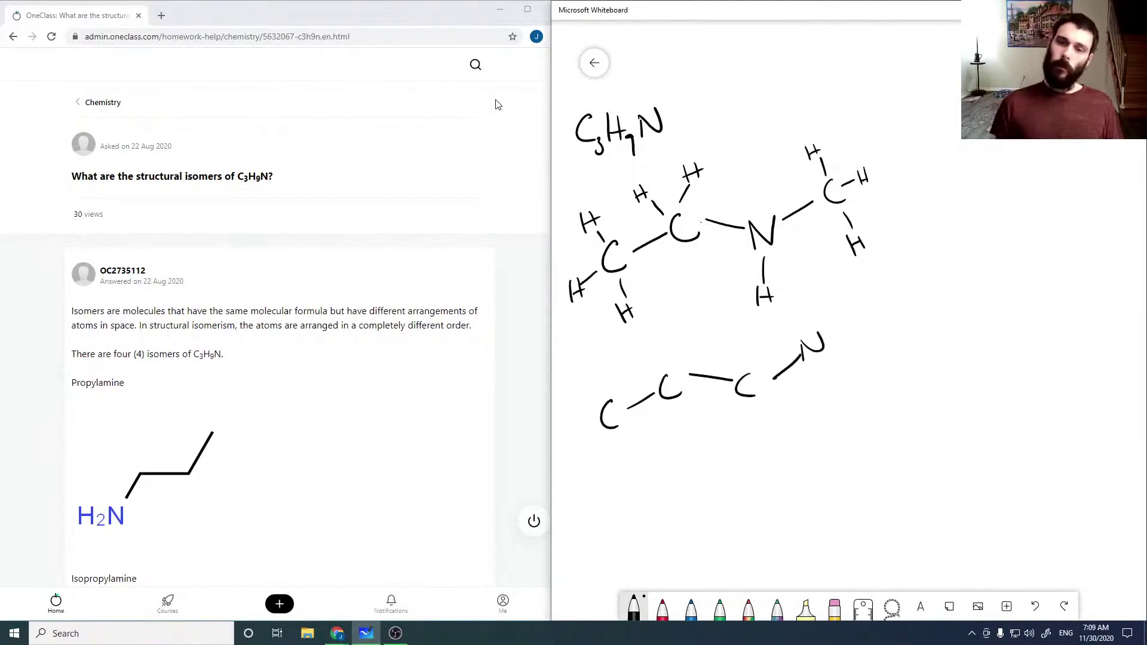
mouse_move(594, 380)
mouse_down()
mouse_move(598, 396)
mouse_move(591, 367)
mouse_up()
drag(591, 420, 577, 433)
mouse_move(568, 433)
mouse_down()
mouse_move(570, 448)
mouse_move(579, 439)
mouse_up()
mouse_move(576, 431)
mouse_down()
mouse_move(578, 444)
mouse_move(620, 454)
mouse_move(615, 472)
mouse_up()
drag(616, 467, 627, 460)
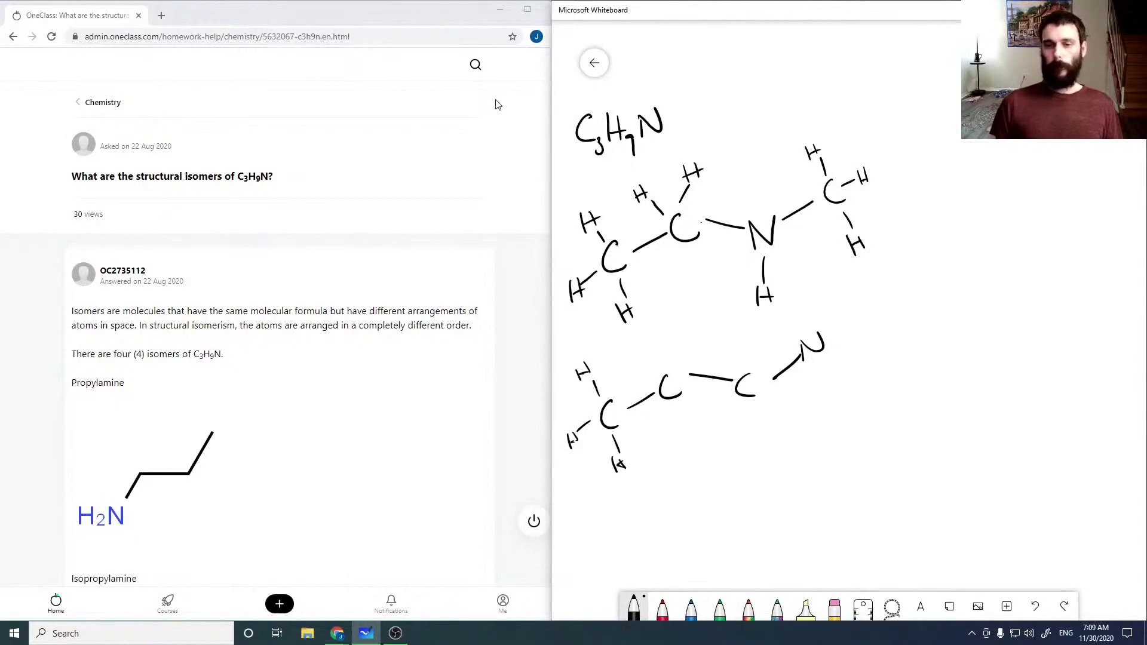
- Add two hydrogens each to the second and third carbons
drag(657, 379, 635, 374)
drag(636, 367, 667, 349)
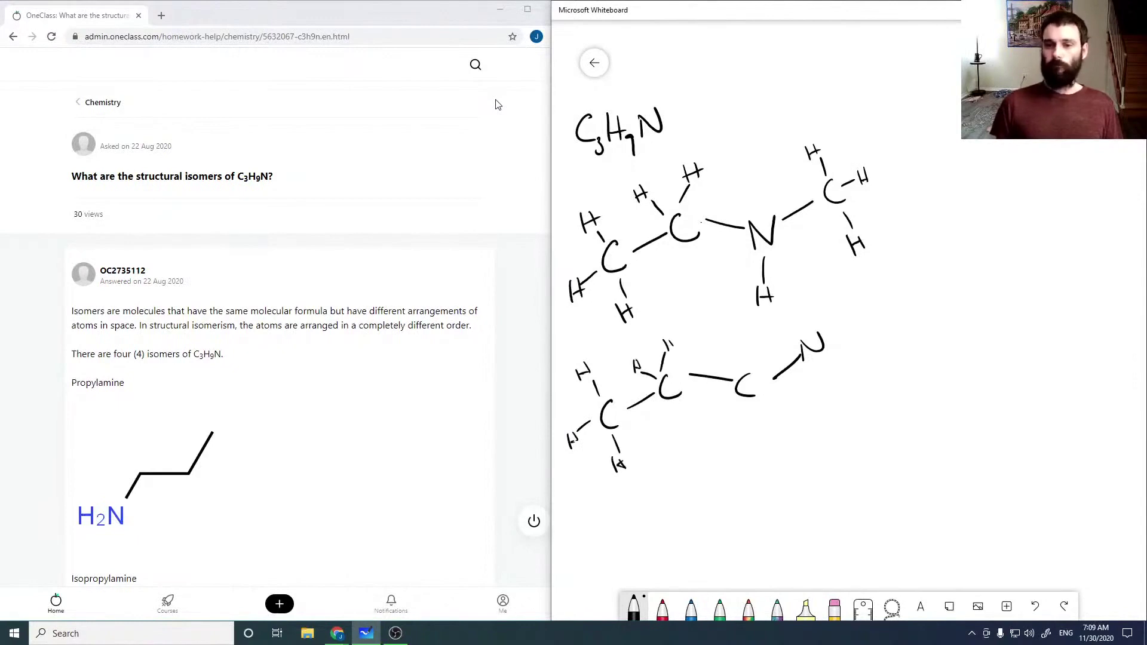
drag(738, 402, 726, 447)
mouse_move(724, 441)
mouse_down()
mouse_move(775, 420)
mouse_move(769, 444)
mouse_up()
drag(770, 438, 783, 429)
- Bond two hydrogens to the nitrogen, completing CH3–CH2–CH2–NH2
drag(812, 329, 811, 301)
drag(818, 287, 820, 300)
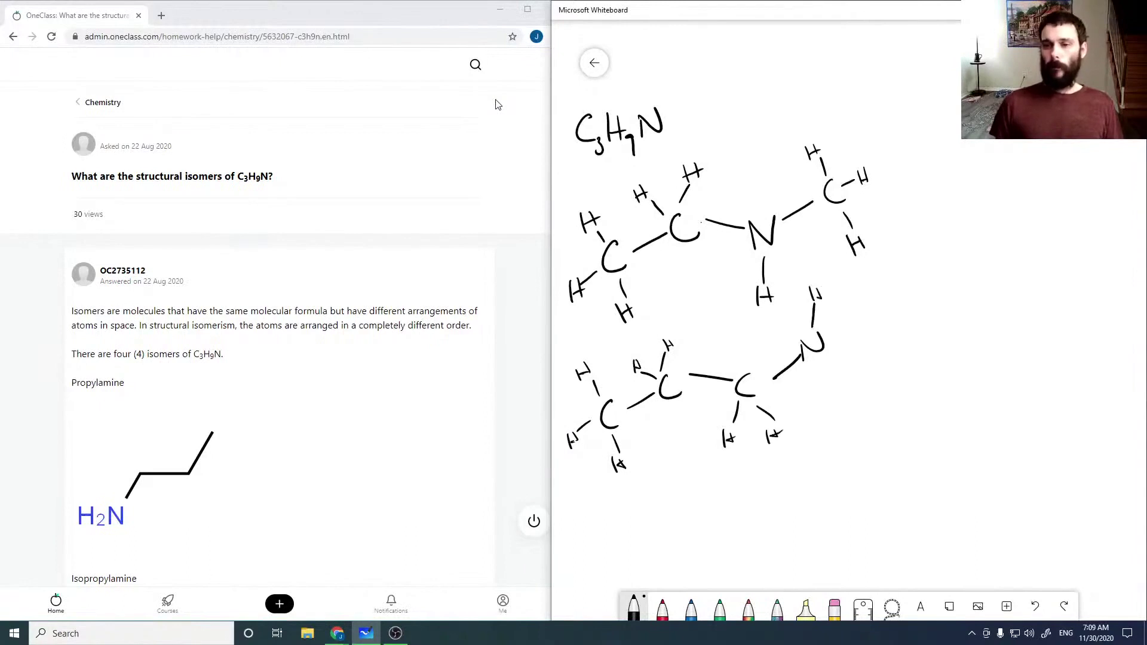
drag(831, 351, 861, 357)
mouse_move(866, 351)
mouse_down()
mouse_move(867, 363)
mouse_move(883, 359)
mouse_up()
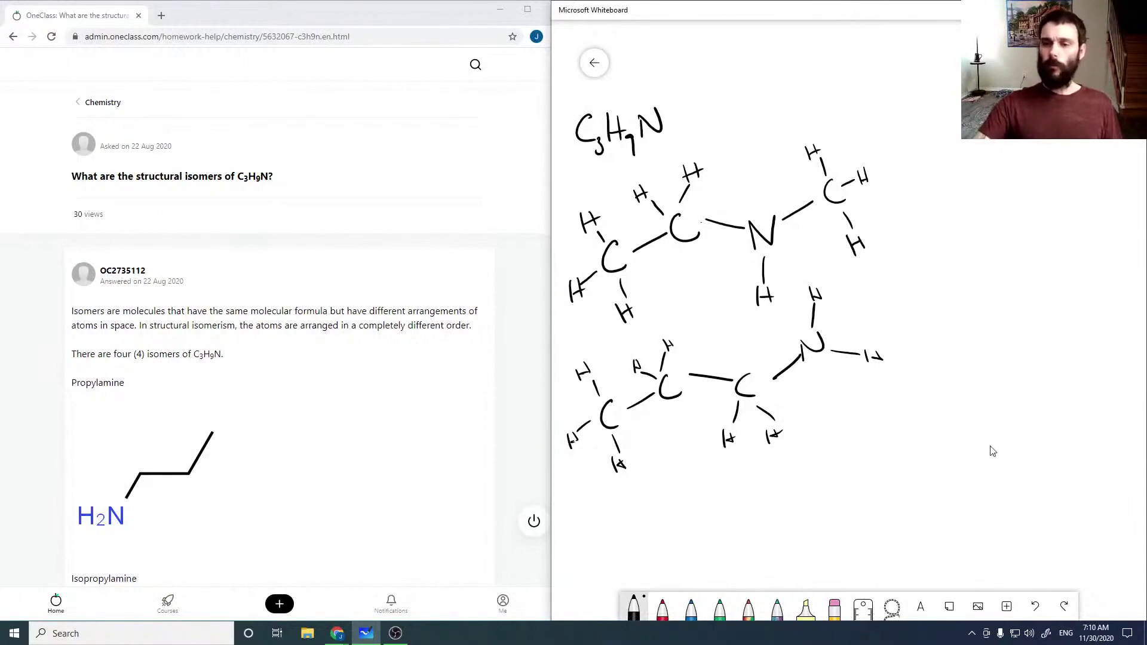
- Draw a C–C–C chain lower down with nitrogen attached above the middle carbon
scroll(981, 478, down, 3)
scroll(985, 378, down, 4)
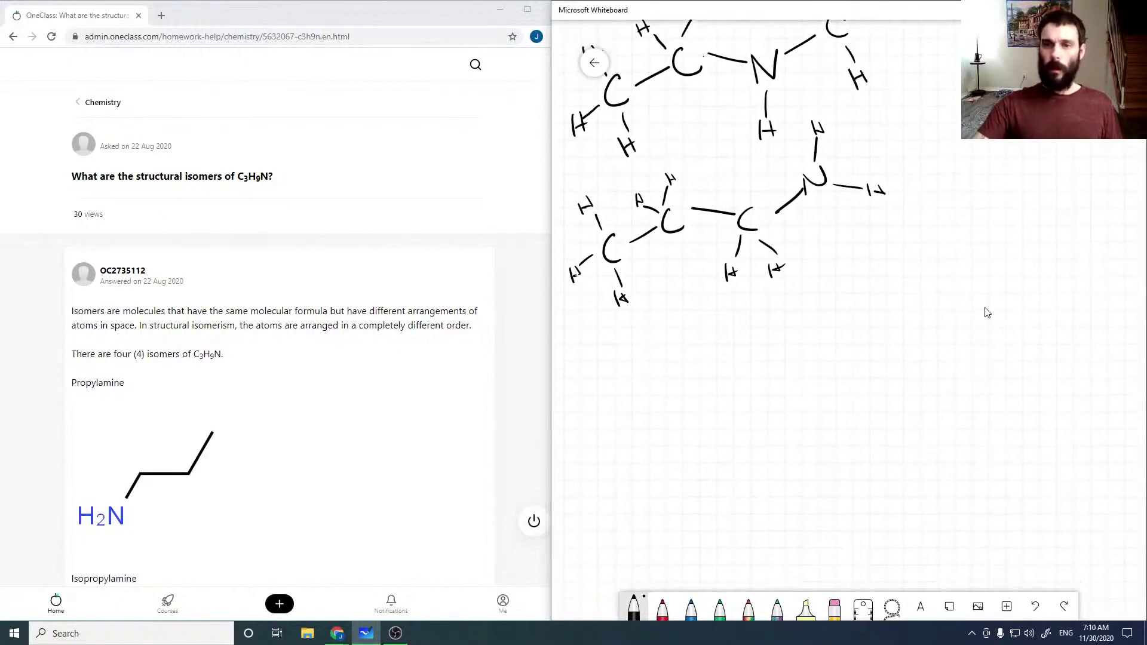
scroll(986, 295, left, 1)
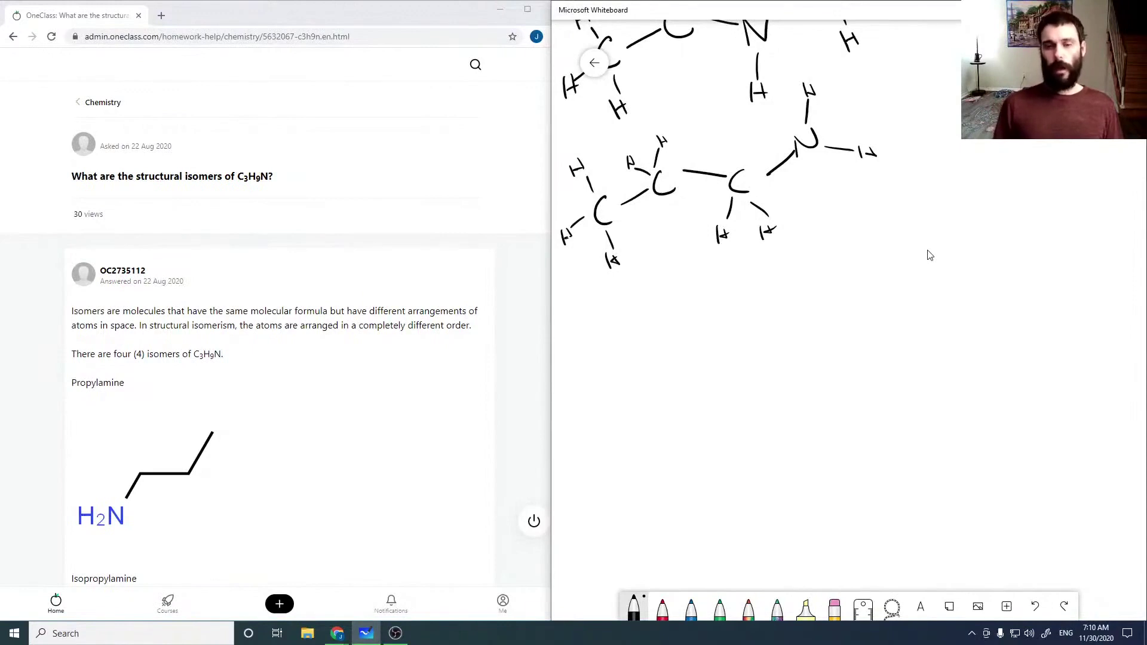
mouse_move(596, 367)
mouse_down()
mouse_move(591, 394)
mouse_move(646, 355)
mouse_move(691, 349)
mouse_move(763, 375)
mouse_up()
mouse_move(775, 377)
mouse_down()
mouse_move(765, 390)
mouse_move(784, 400)
mouse_up()
mouse_move(668, 301)
mouse_down()
mouse_move(667, 325)
mouse_move(659, 276)
mouse_move(672, 262)
mouse_up()
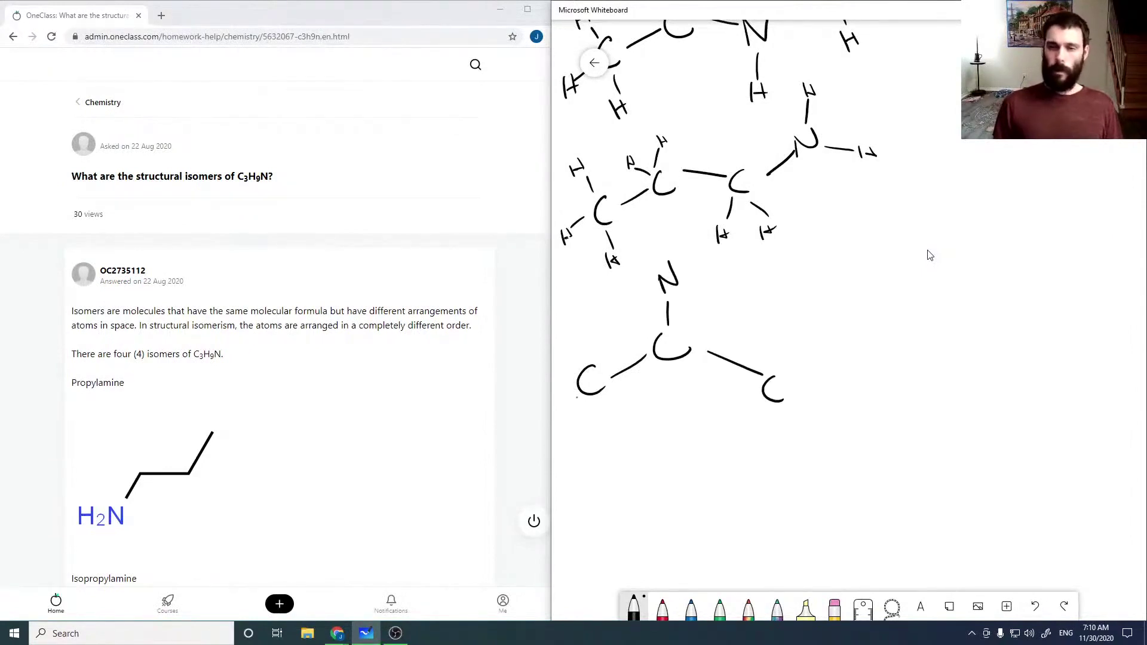
- Add three hydrogens to the left carbon and one below the middle carbon
drag(570, 355, 575, 370)
mouse_move(565, 341)
mouse_down()
mouse_move(566, 352)
mouse_move(579, 340)
mouse_up()
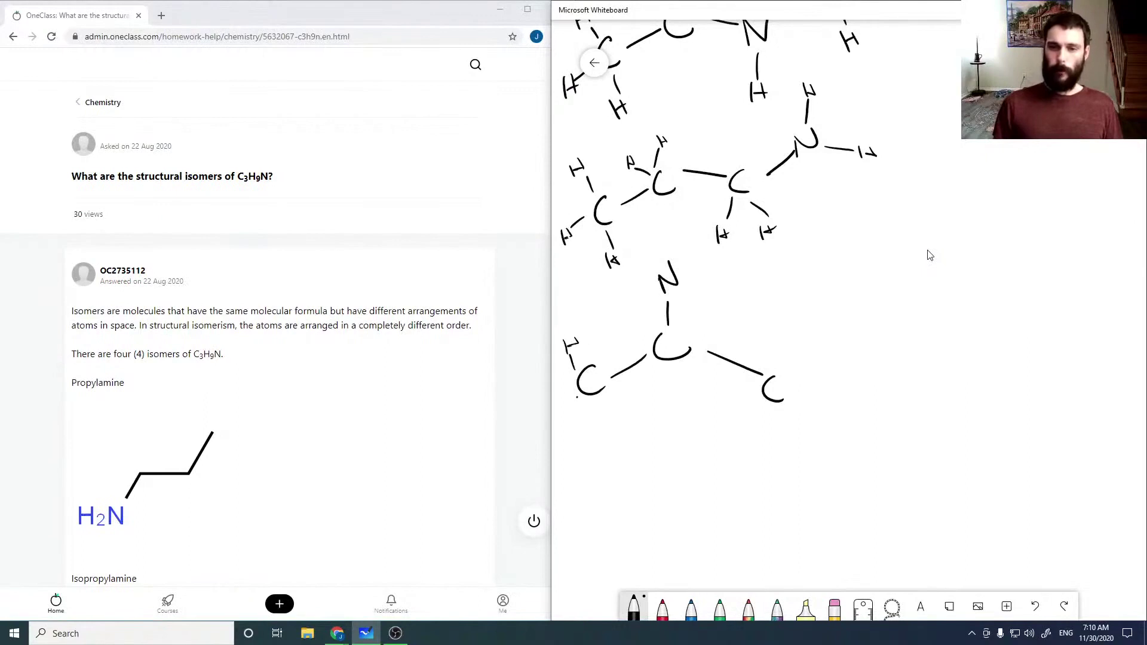
mouse_move(577, 394)
mouse_down()
mouse_move(561, 404)
mouse_move(564, 429)
mouse_up()
drag(572, 410, 575, 419)
mouse_move(596, 404)
mouse_down()
mouse_move(597, 448)
mouse_move(607, 439)
mouse_up()
drag(605, 433, 607, 444)
drag(672, 371, 670, 422)
drag(669, 413, 680, 408)
drag(676, 404, 677, 418)
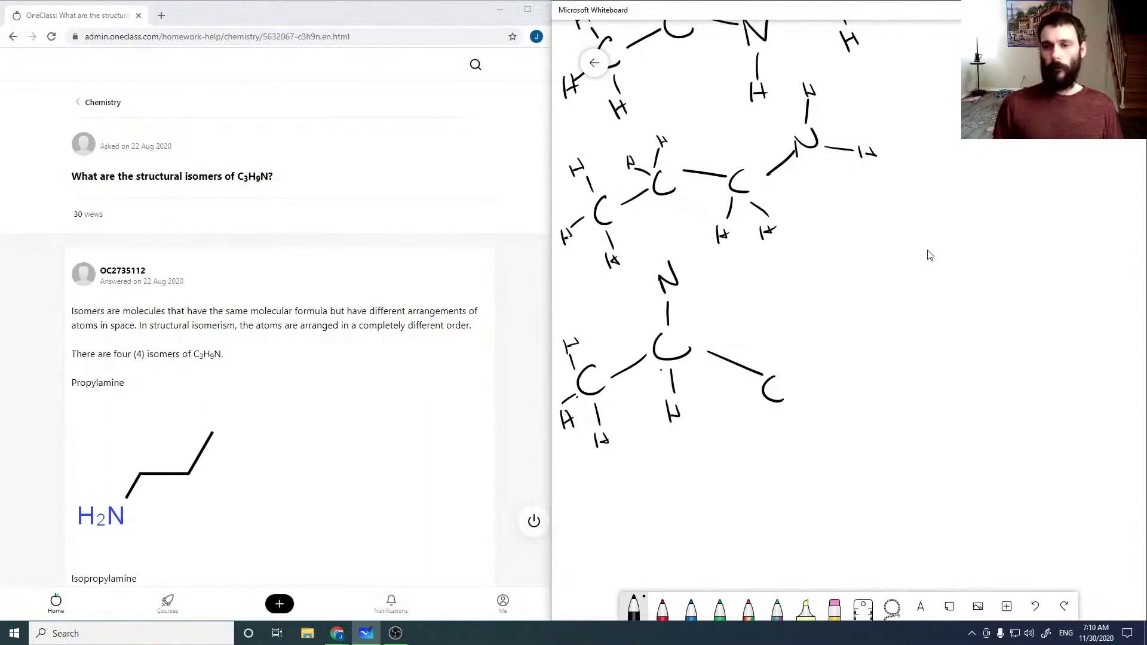
- Add three hydrogens to the right carbon and two to the nitrogen, completing (CH3)2CH–NH2
drag(787, 374, 804, 361)
drag(811, 342, 813, 353)
drag(787, 396, 815, 406)
drag(821, 397, 777, 434)
mouse_move(766, 438)
mouse_down()
mouse_move(766, 454)
mouse_move(775, 445)
mouse_up()
drag(775, 440, 776, 454)
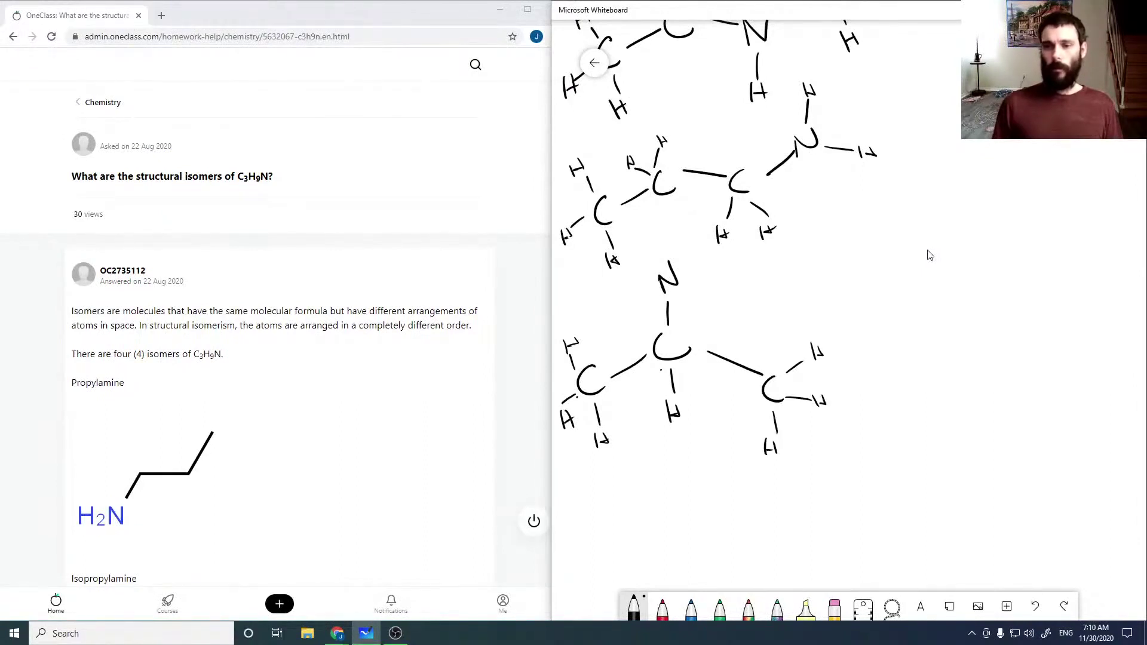
mouse_move(658, 272)
mouse_down()
mouse_move(644, 253)
mouse_move(638, 262)
mouse_move(678, 242)
mouse_up()
mouse_move(679, 227)
mouse_down()
mouse_move(677, 242)
mouse_move(687, 233)
mouse_up()
drag(688, 227, 688, 242)
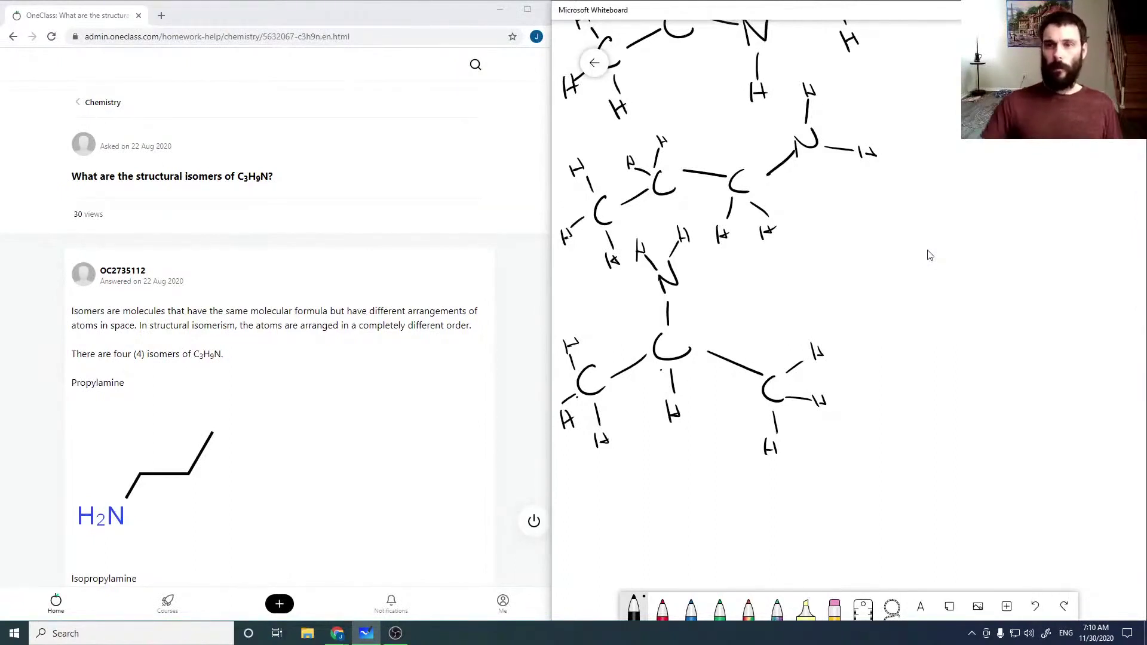
drag(931, 255, 926, 358)
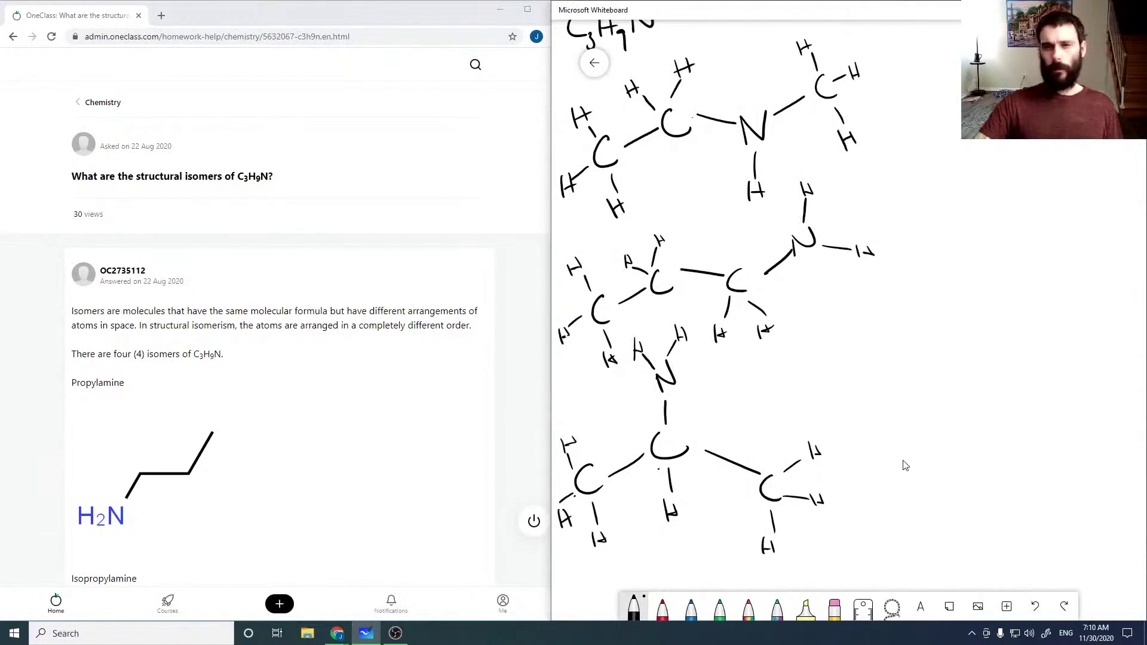
- Below the third molecule, draw nitrogen bonded to a right-hand carbon with three hydrogens
scroll(904, 472, down, 3)
scroll(909, 451, up, 1)
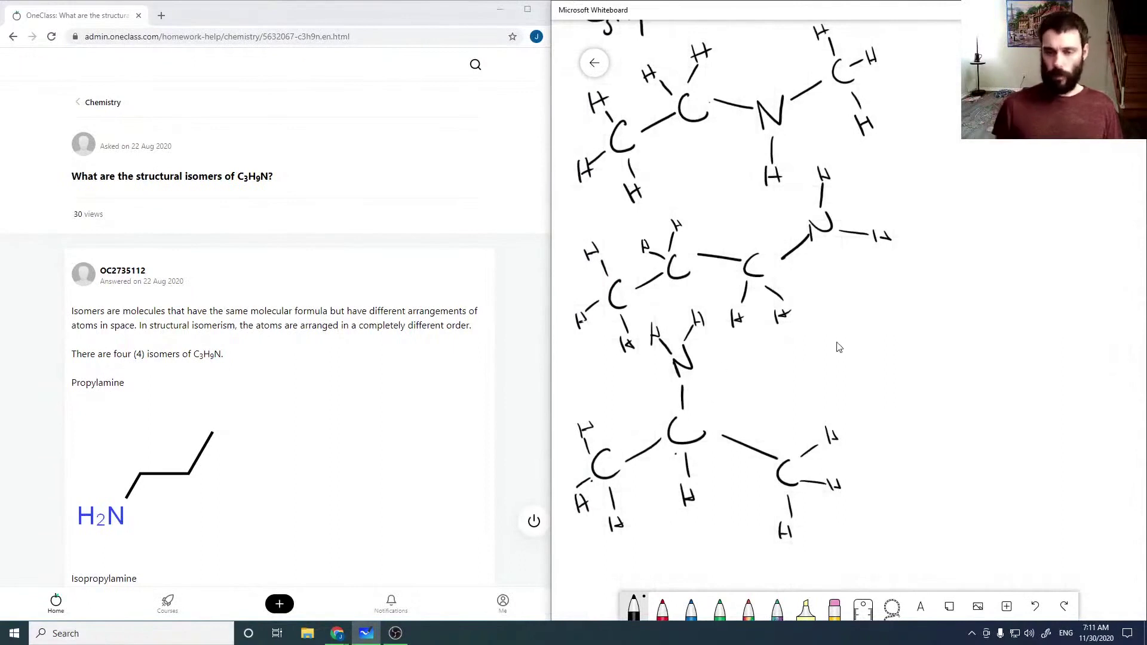
drag(700, 372, 698, 412)
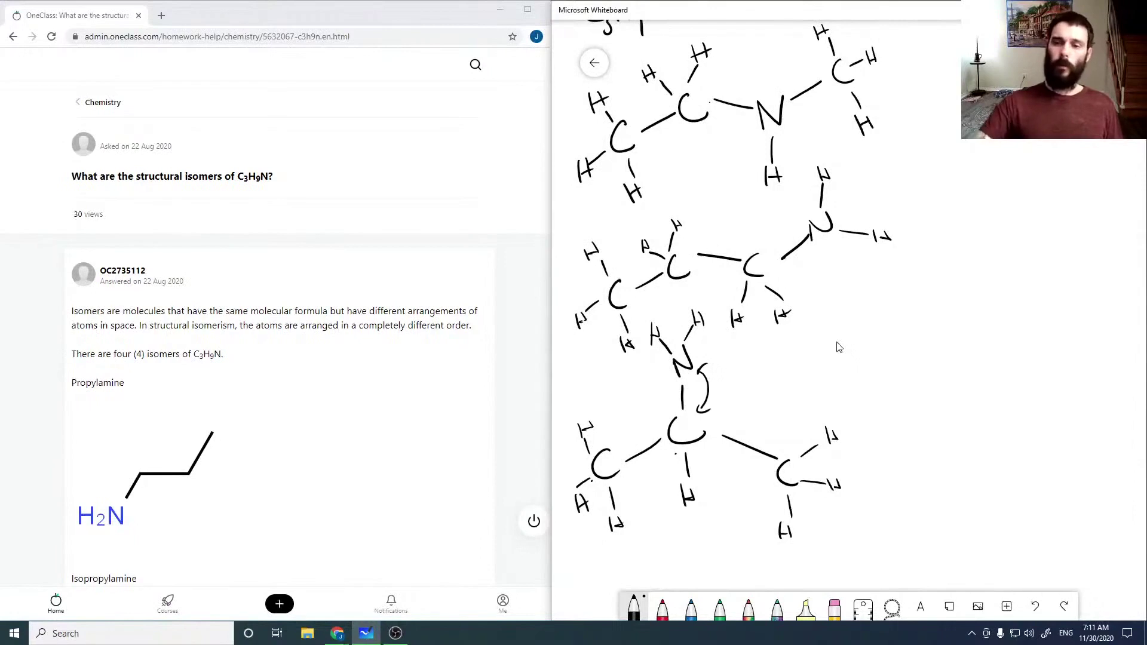
drag(924, 448, 932, 179)
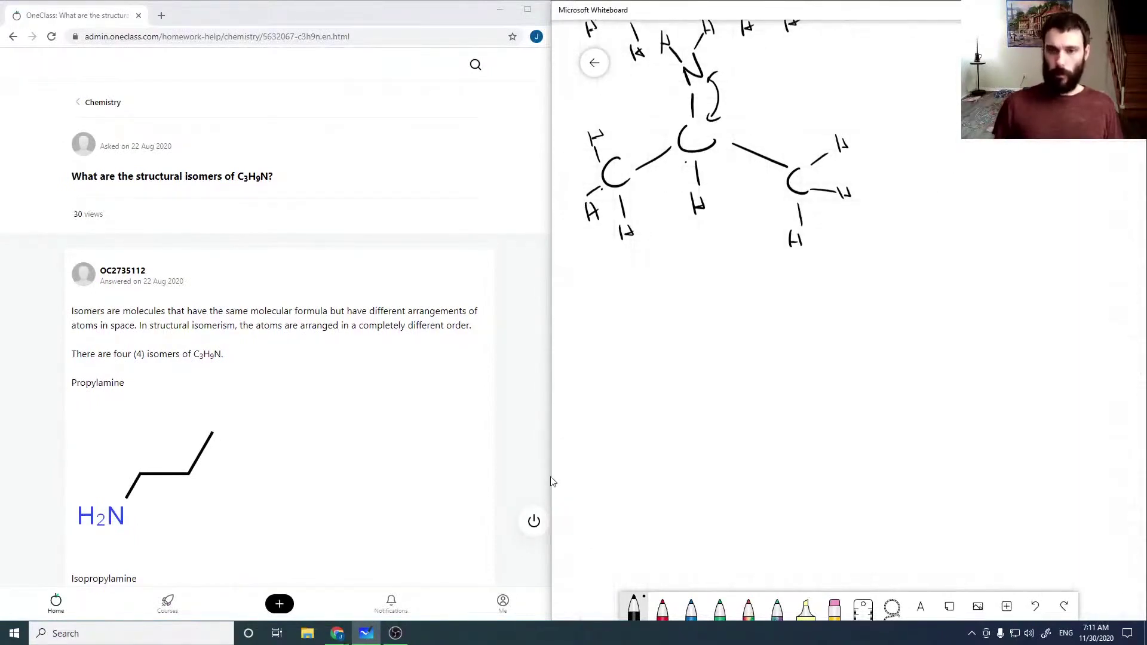
mouse_move(677, 361)
mouse_down()
mouse_move(677, 333)
mouse_move(694, 326)
mouse_move(758, 390)
mouse_move(776, 392)
mouse_move(790, 347)
mouse_up()
drag(794, 330, 794, 342)
drag(781, 386, 797, 396)
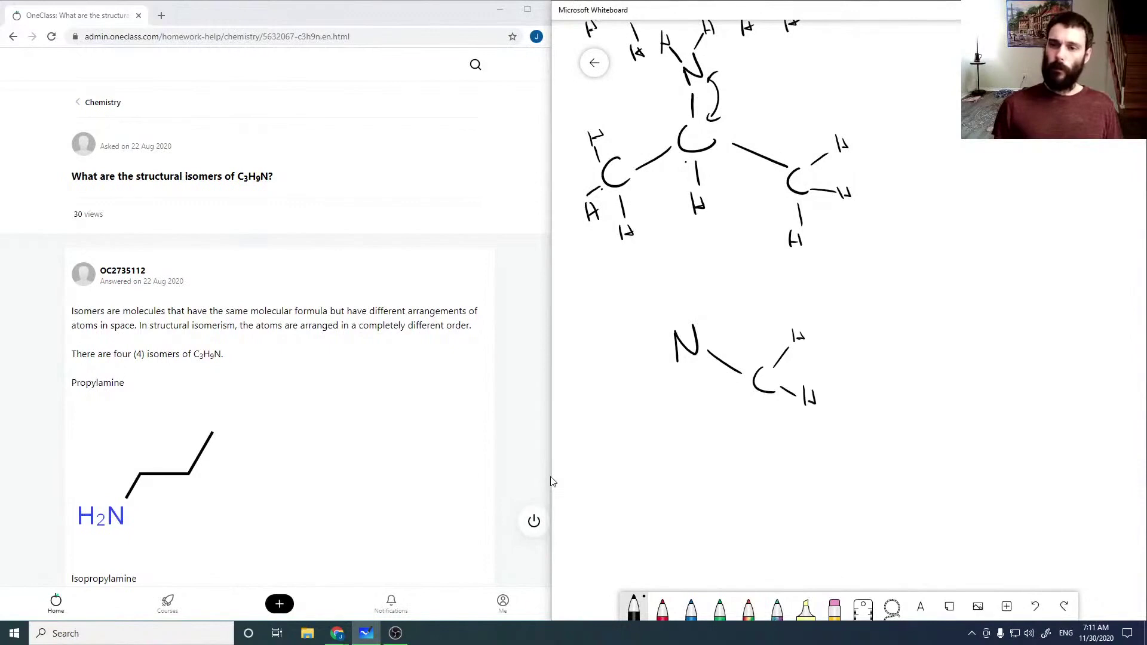
mouse_move(759, 403)
mouse_down()
mouse_move(743, 454)
mouse_move(753, 454)
mouse_up()
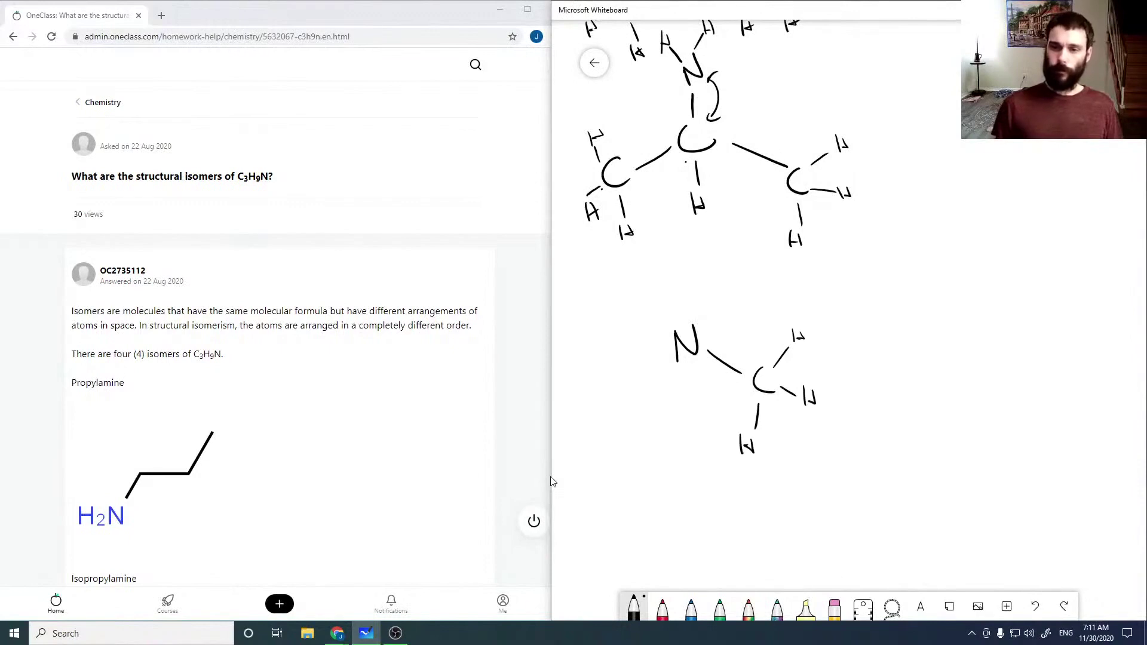
- Add the left and top methyl carbons on the nitrogen to complete trimethylamine (CH3)3N
mouse_move(663, 352)
mouse_down()
mouse_move(622, 394)
mouse_move(576, 414)
mouse_move(623, 444)
mouse_up()
mouse_move(697, 261)
mouse_down()
mouse_move(697, 276)
mouse_move(674, 264)
mouse_up()
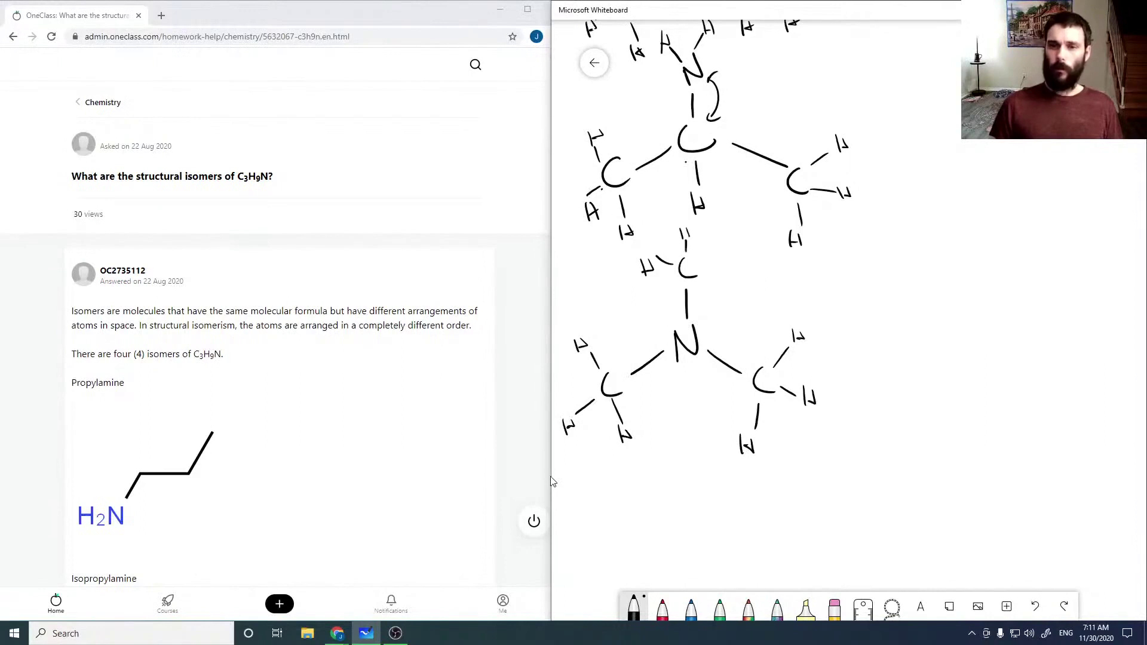
drag(733, 251, 733, 263)
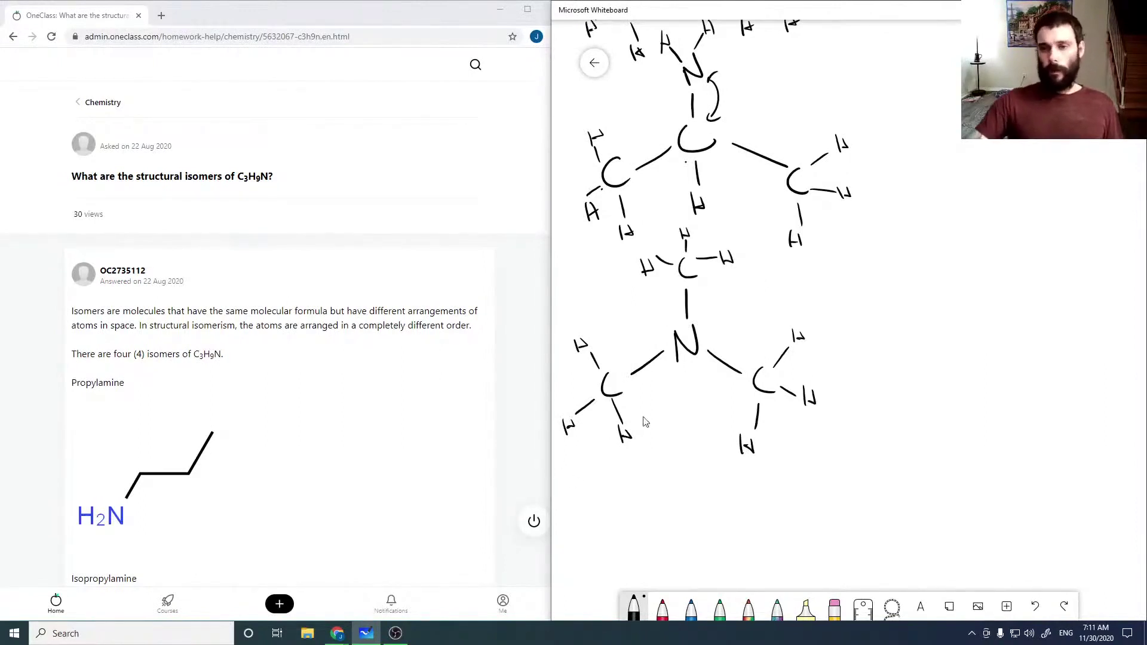
- After reviewing the earlier structures, draw a curved arrow over trimethylamine's left C–N bond
scroll(865, 269, up, 4)
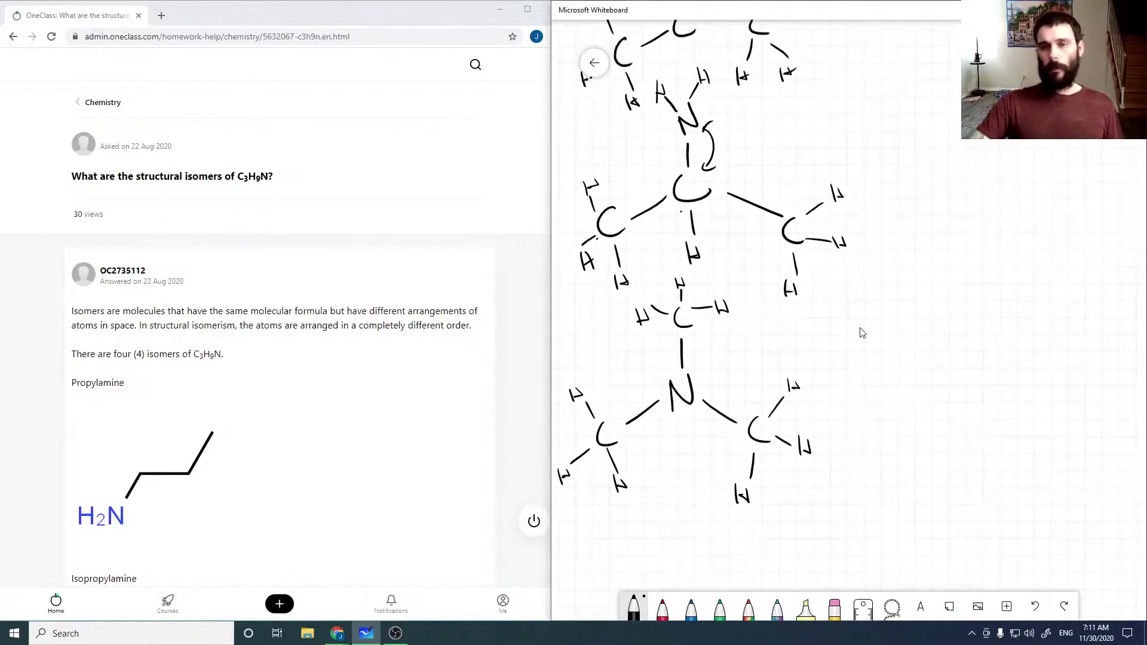
scroll(870, 315, up, 3)
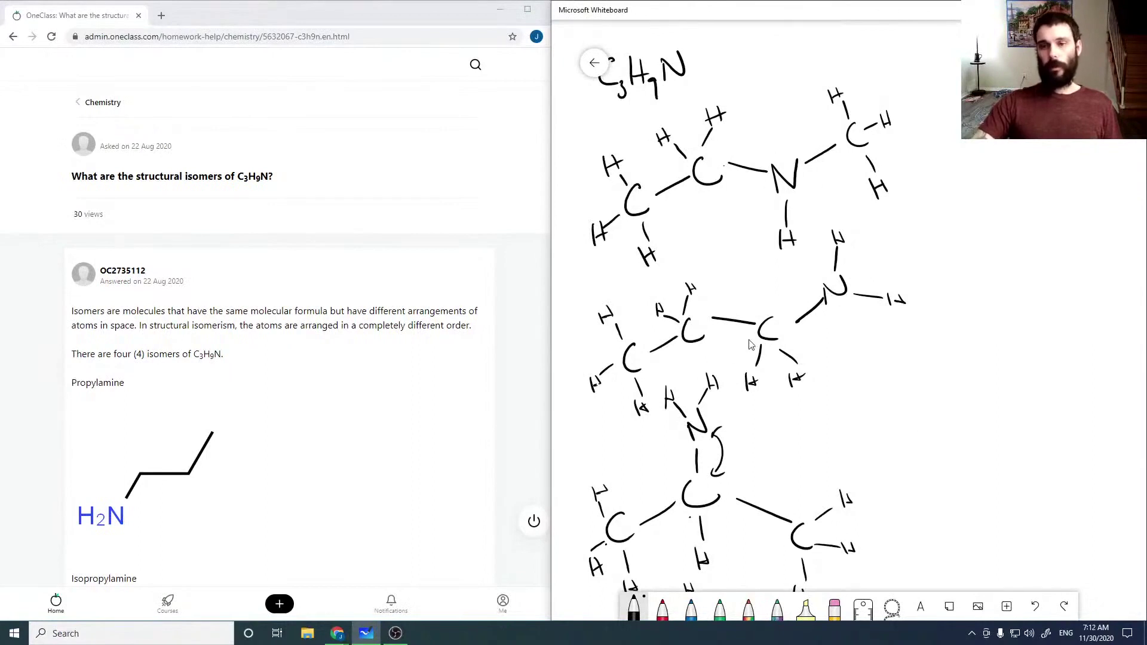
scroll(883, 469, down, 5)
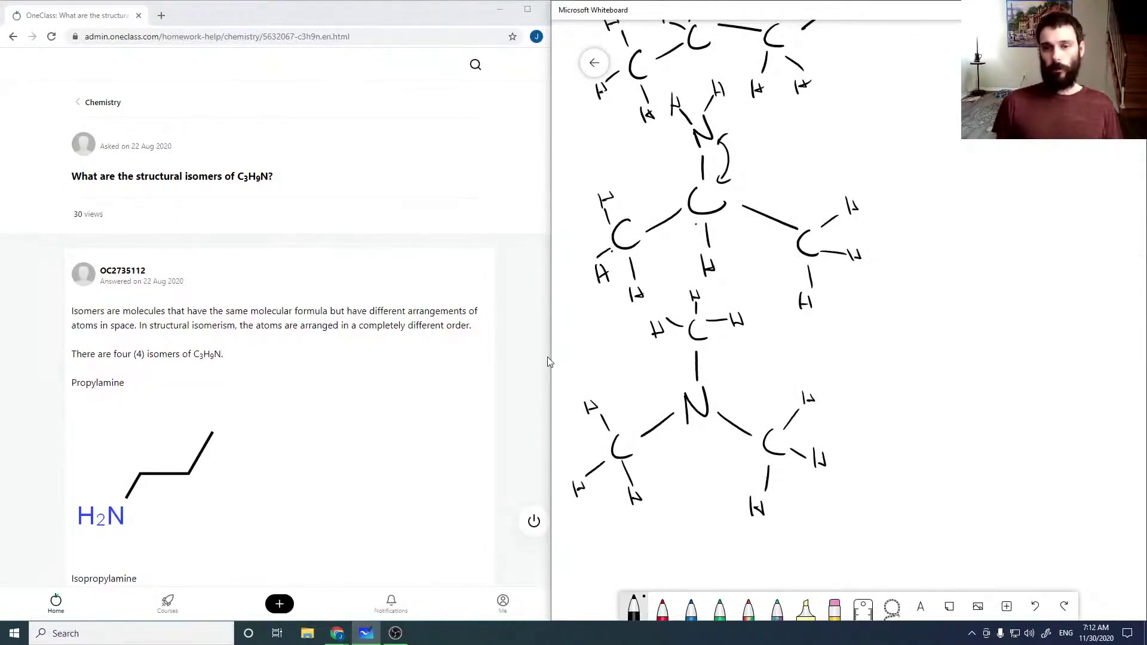
drag(629, 389, 672, 392)
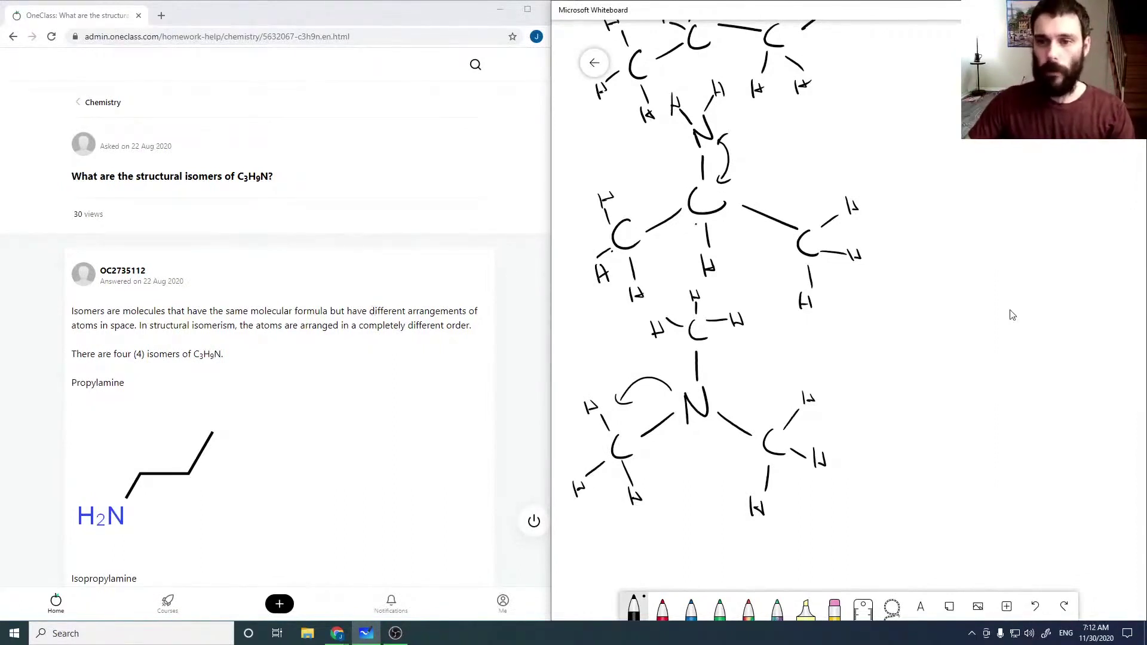
- Draw freehand loops around the second and third isomers
scroll(313, 371, down, 1)
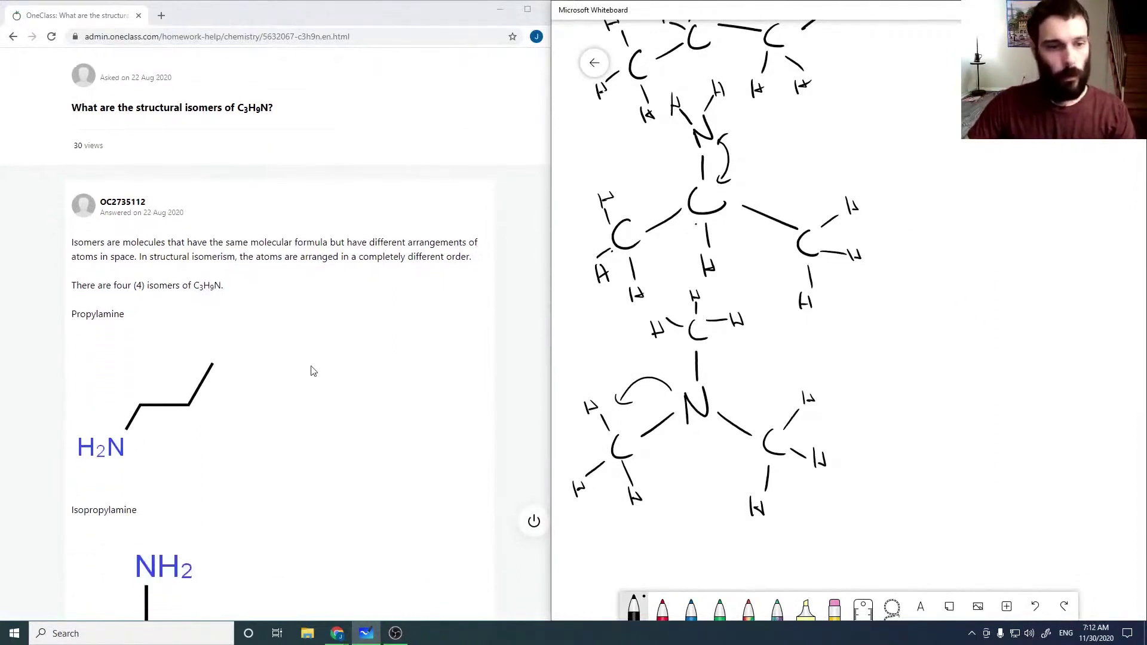
scroll(313, 370, down, 2)
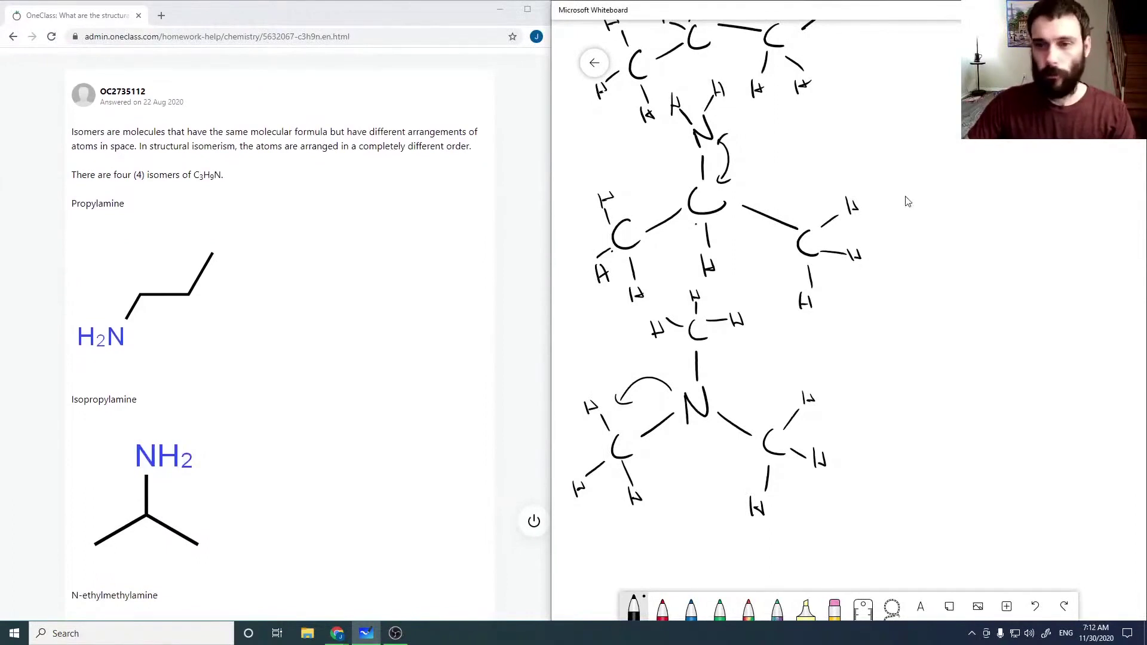
drag(903, 179, 896, 433)
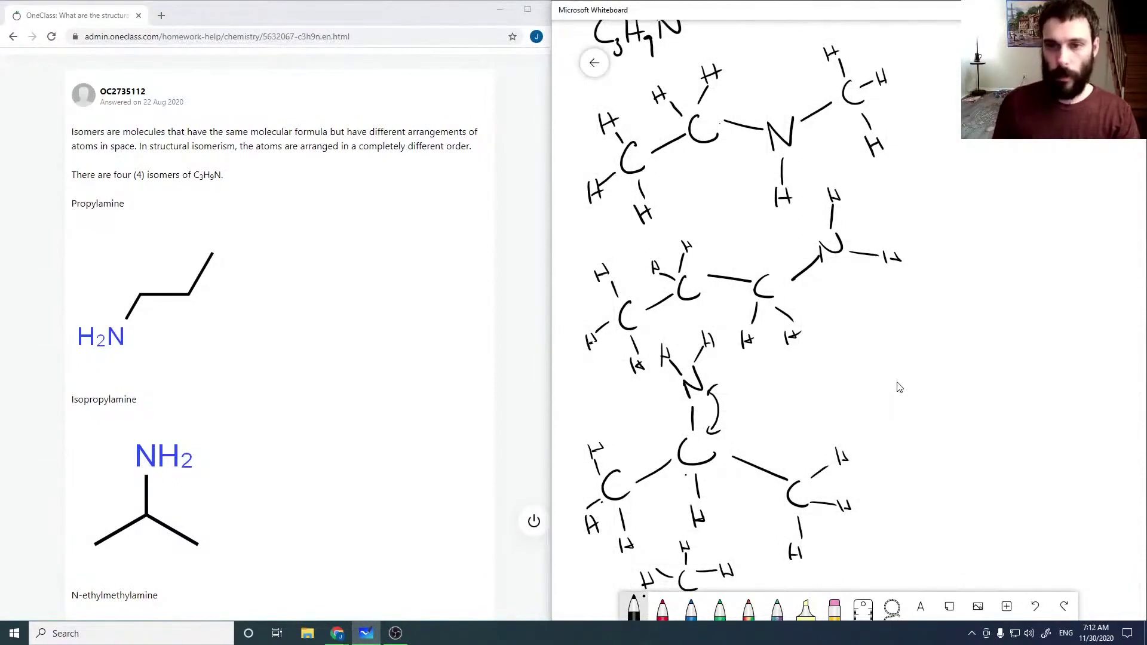
mouse_move(638, 239)
mouse_down()
mouse_move(560, 323)
mouse_move(669, 367)
mouse_move(707, 324)
mouse_move(805, 357)
mouse_move(956, 221)
mouse_move(813, 178)
mouse_move(635, 240)
mouse_up()
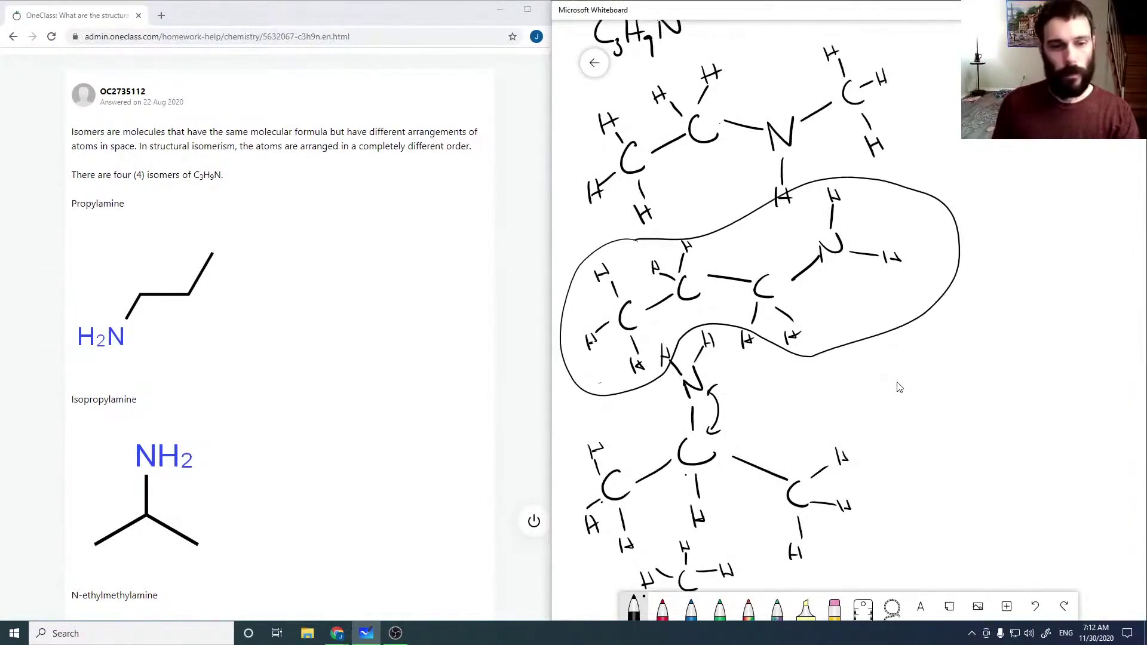
mouse_move(597, 388)
mouse_down()
mouse_move(571, 454)
mouse_move(575, 541)
mouse_move(613, 570)
mouse_move(691, 522)
mouse_move(818, 571)
mouse_move(929, 436)
mouse_move(744, 342)
mouse_up()
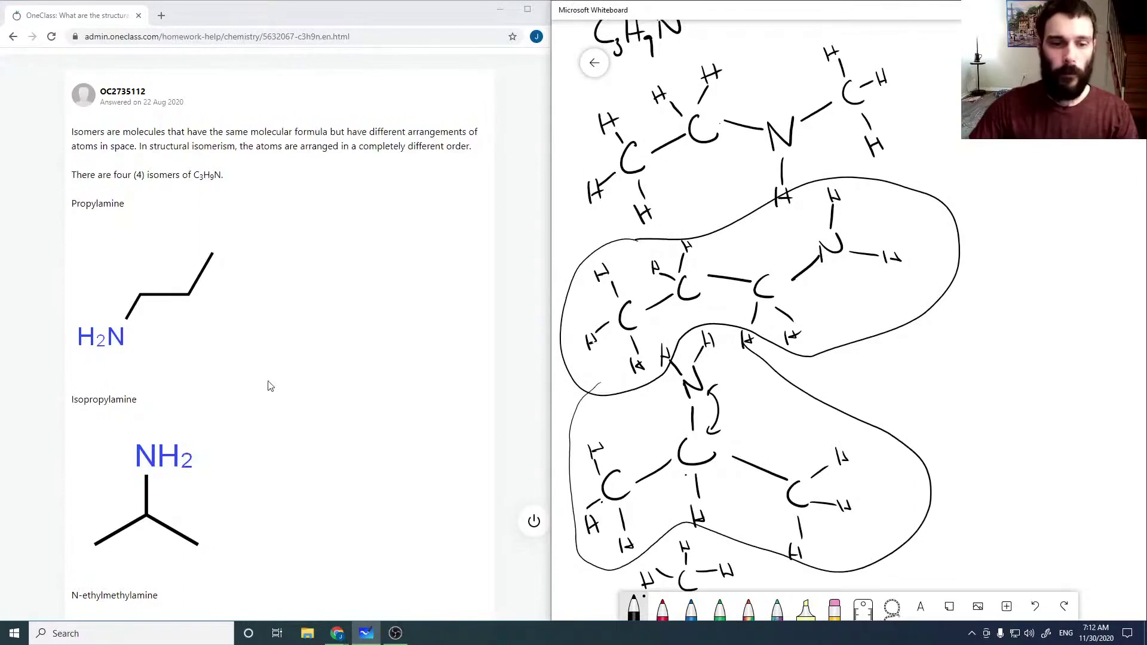
- Loop around the first isomer at the top of the board
scroll(269, 385, down, 2)
scroll(269, 386, down, 3)
scroll(269, 386, down, 2)
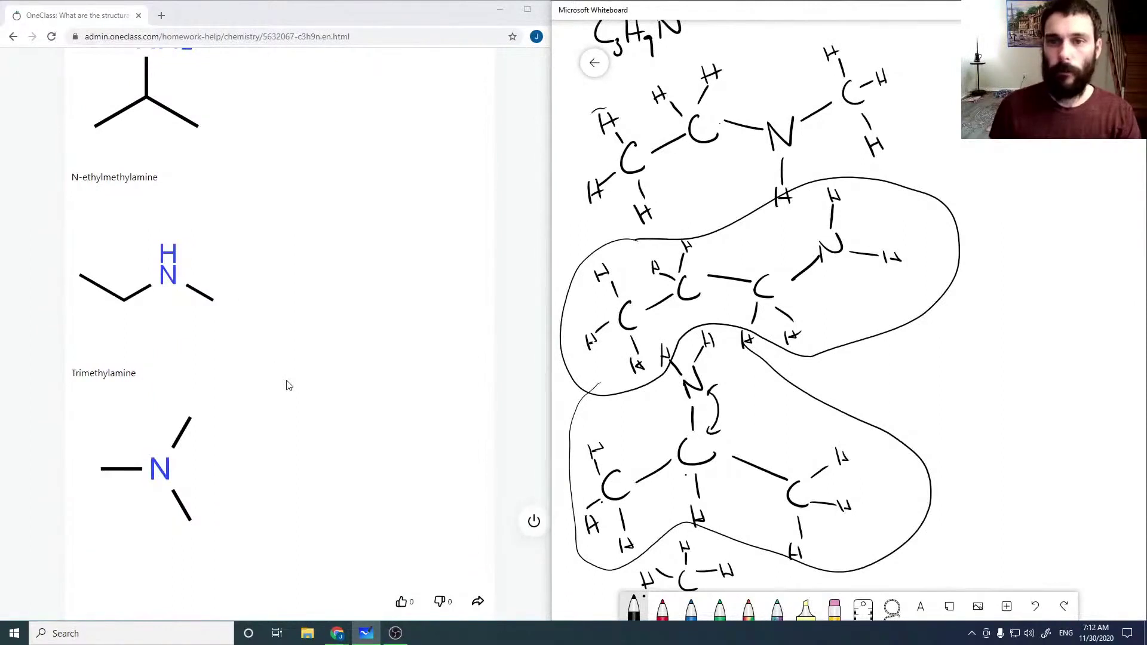
mouse_move(604, 110)
mouse_down()
mouse_move(613, 237)
mouse_move(941, 148)
mouse_move(819, 42)
mouse_move(660, 108)
mouse_up()
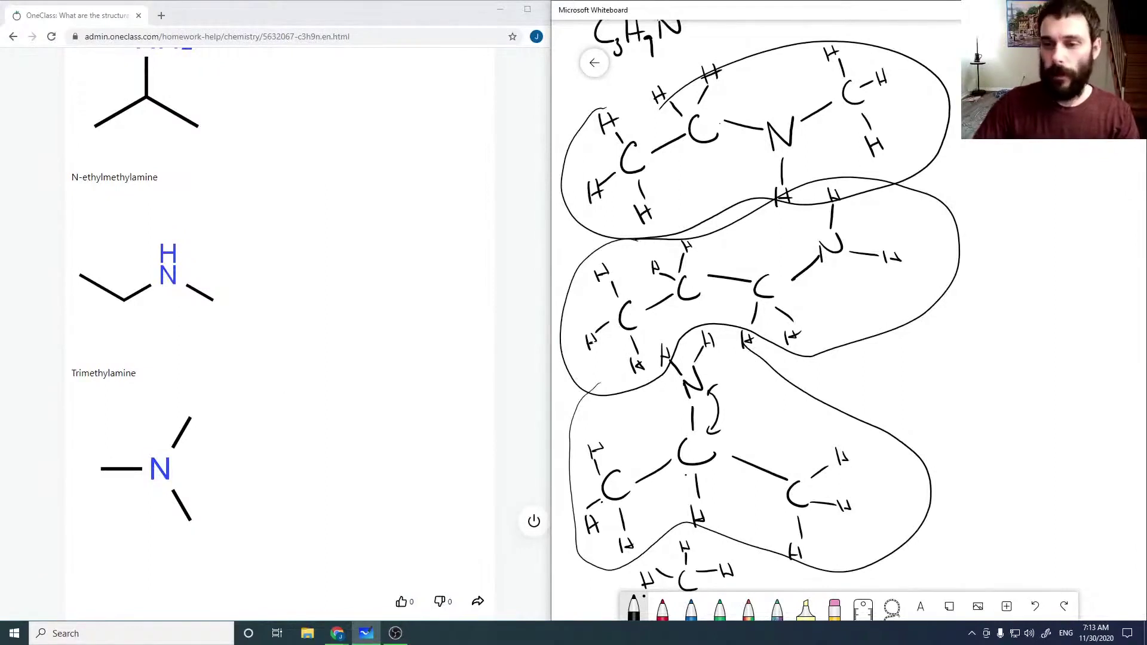
- Circle the fourth isomer, trimethylamine, at the bottom of the board
scroll(966, 450, down, 5)
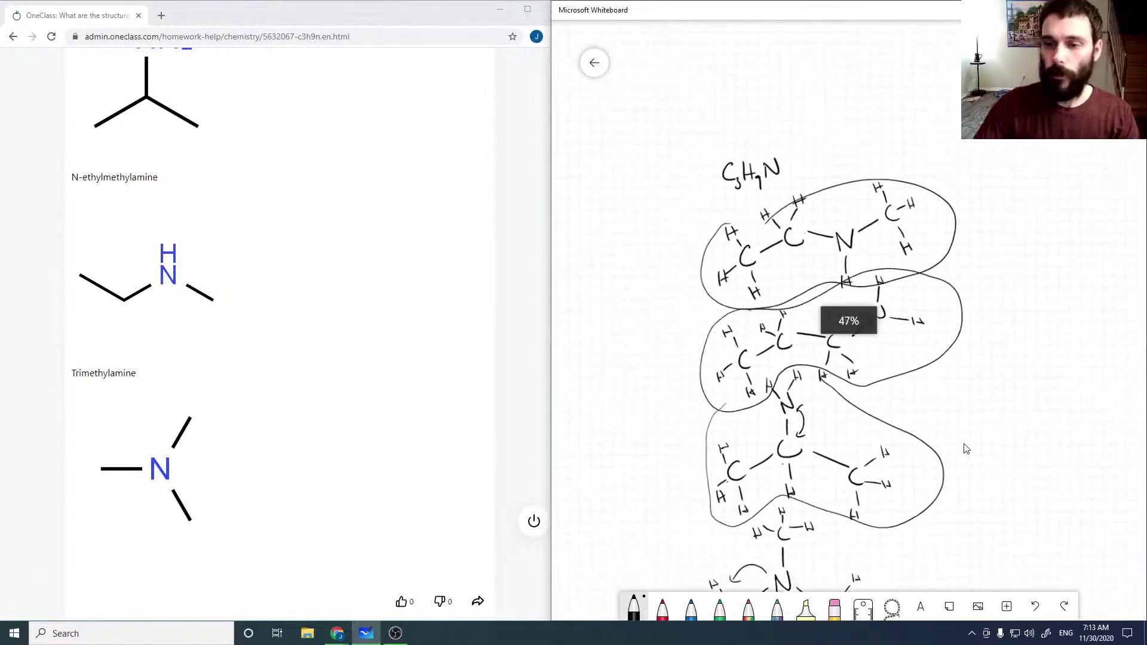
drag(976, 476, 962, 295)
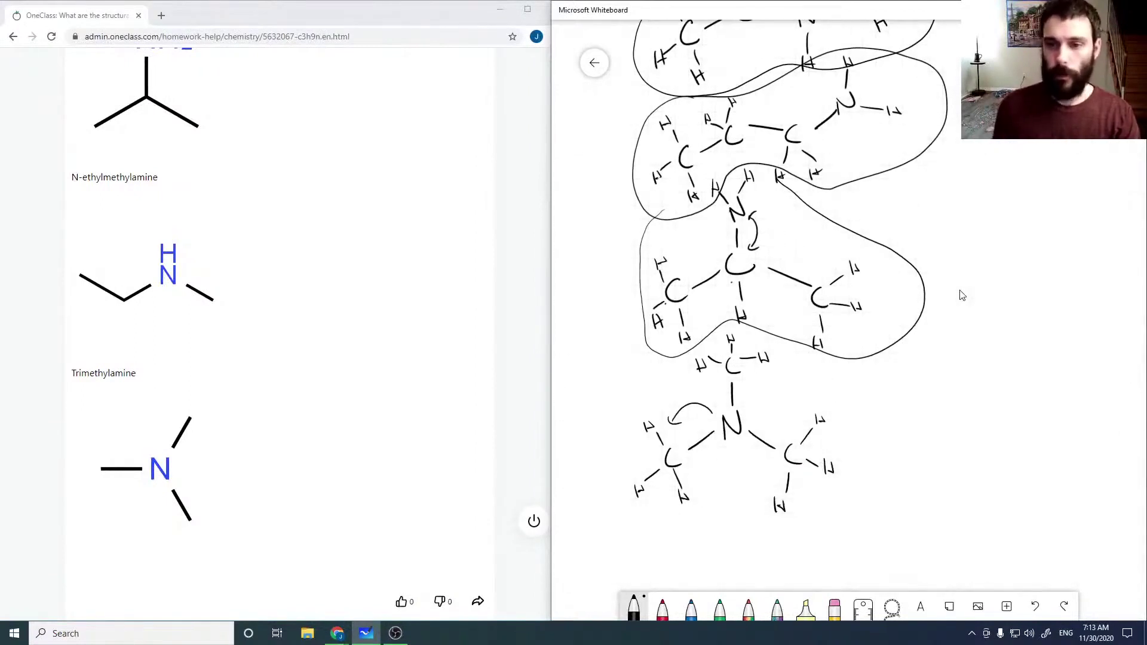
mouse_move(645, 361)
mouse_down()
mouse_move(640, 505)
mouse_move(909, 515)
mouse_move(843, 362)
mouse_up()
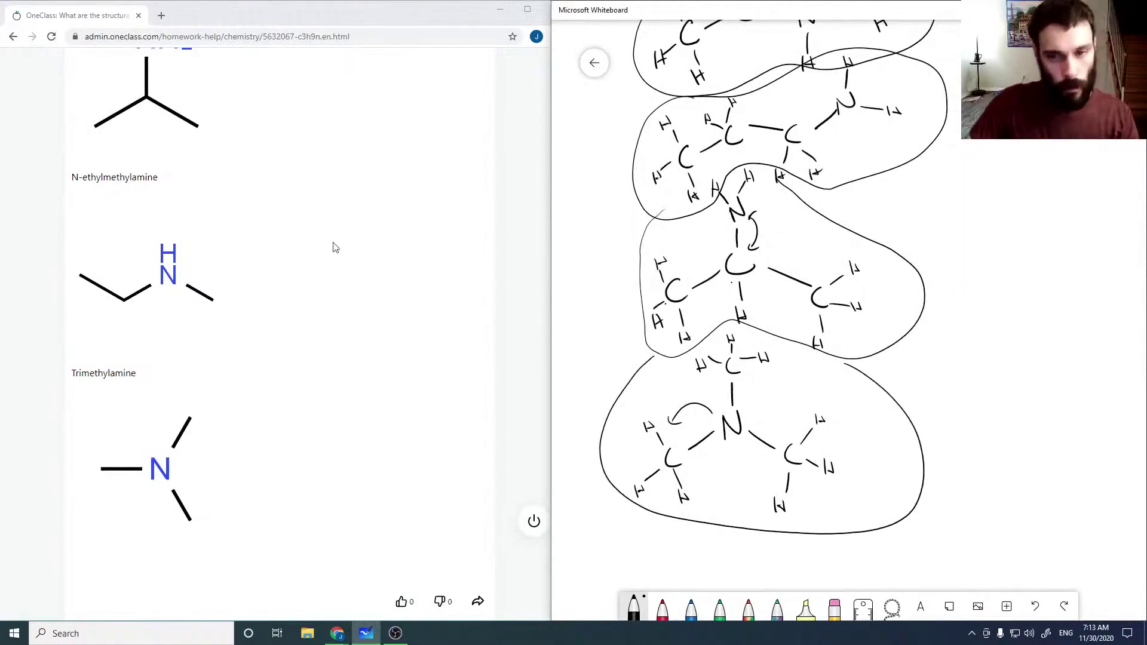
scroll(321, 254, up, 3)
scroll(321, 254, up, 6)
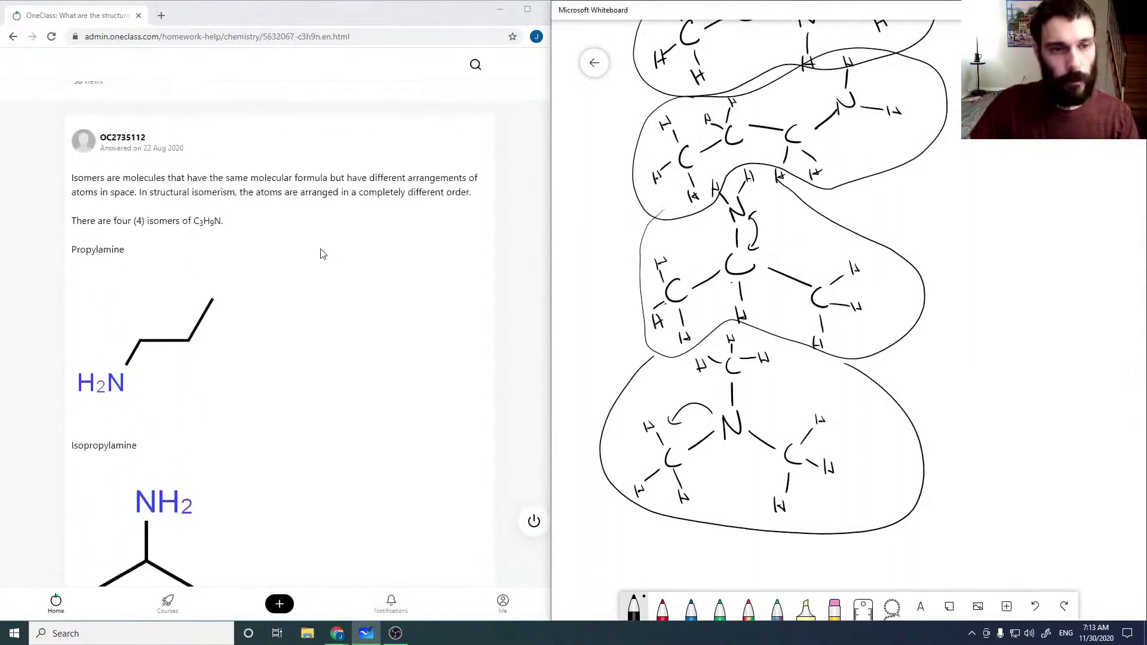
scroll(320, 254, down, 13)
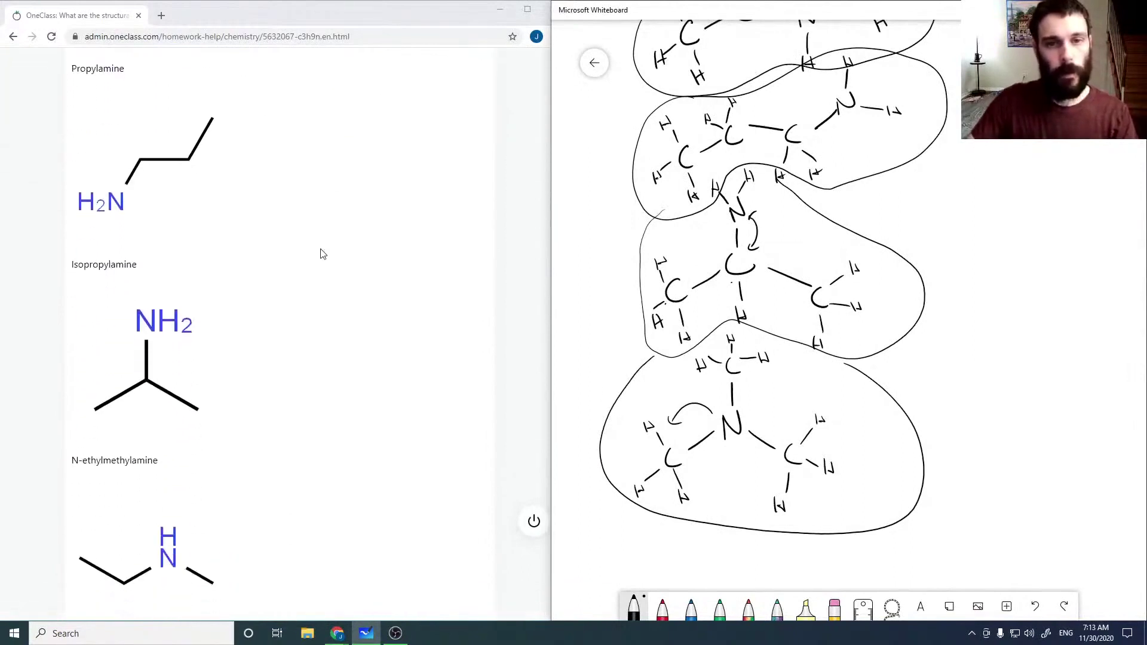